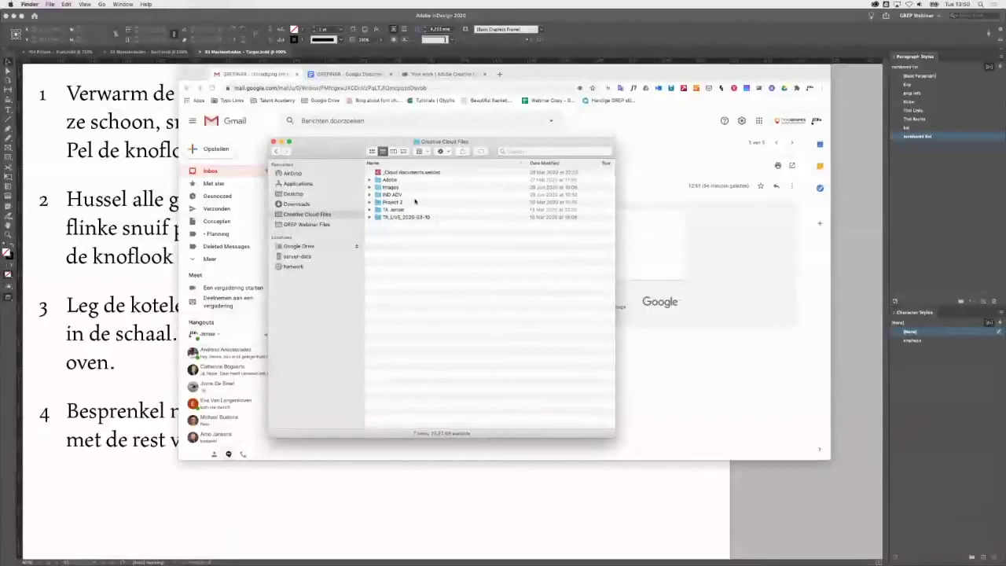
Look through the TA_LIVE_2020-03-10 folder and its InDesign Files subfolder for the shared document.
double_click(417, 218)
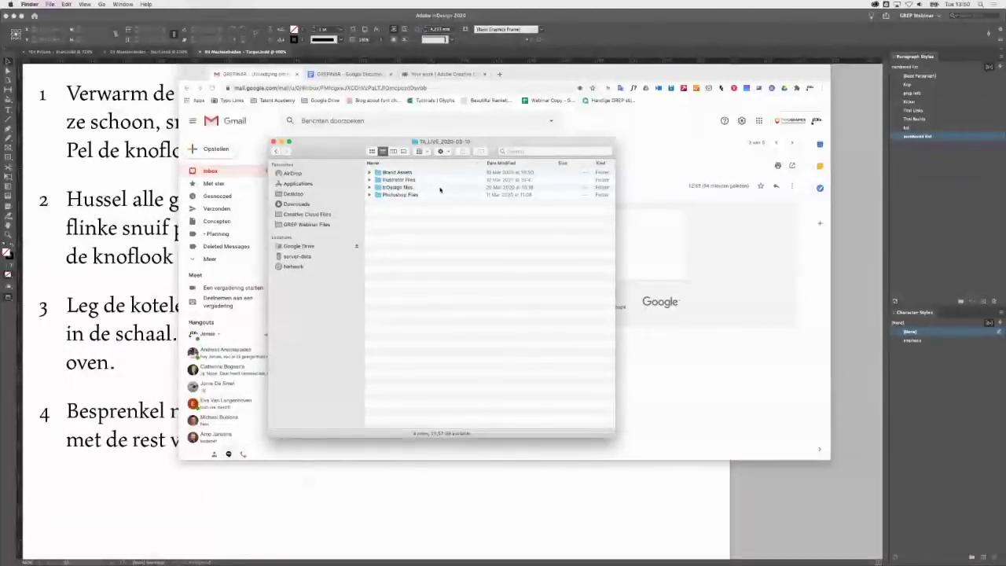
double_click(440, 188)
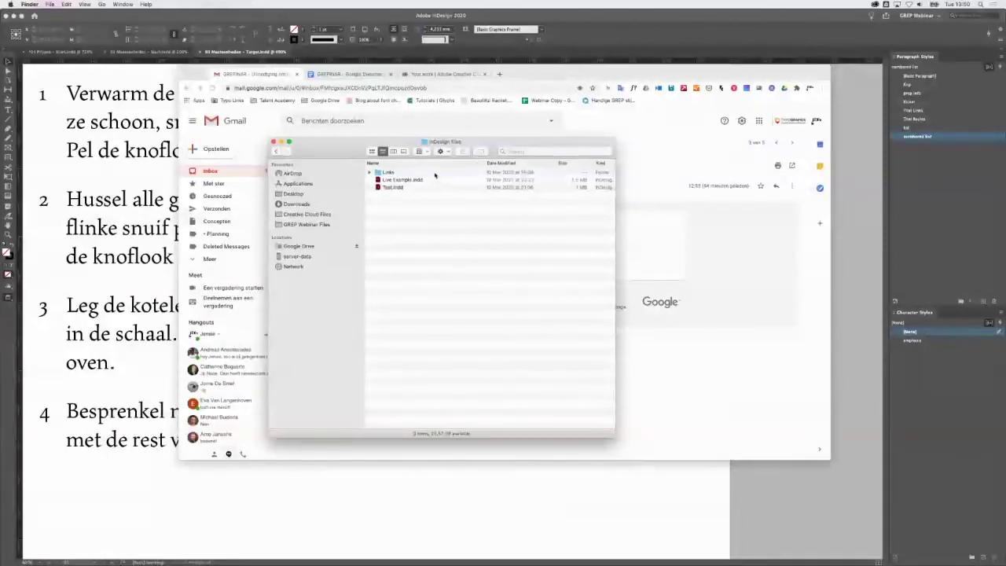
key(super+Up)
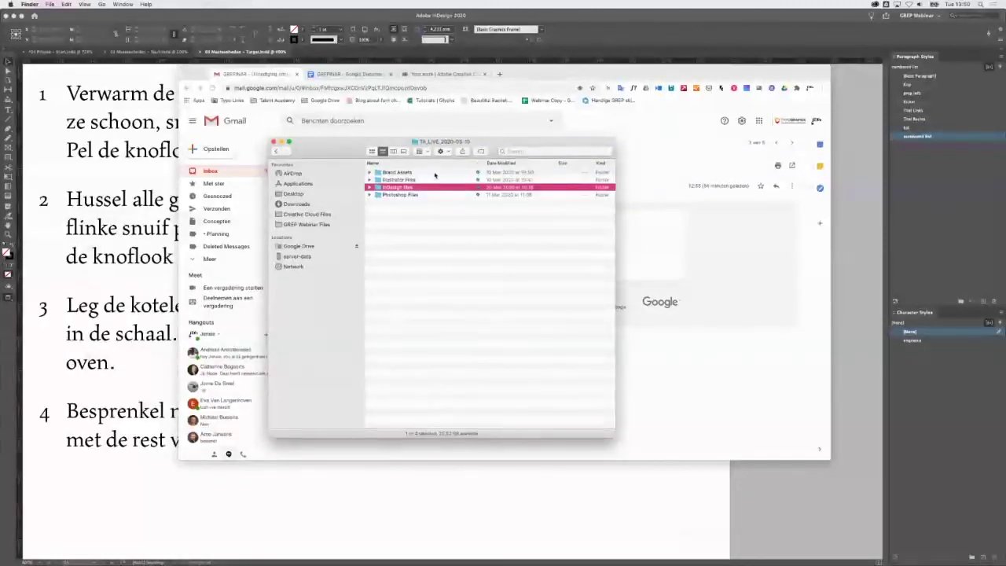
key(super+Up)
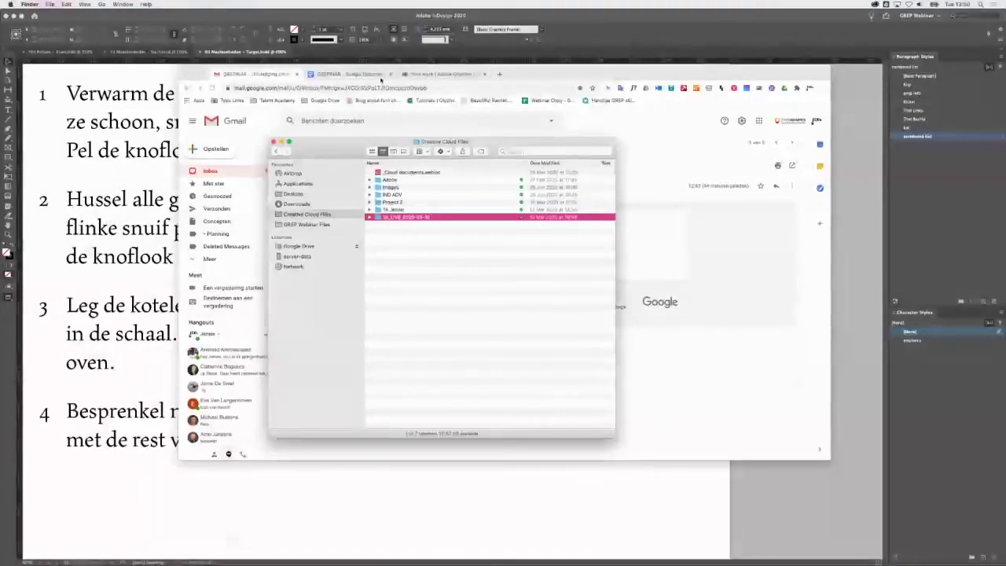
Follow the "Gedeeld met u via CC" link in the GREPINAR document and open the QnA asset in the shared Webinar_GREP folder.
click(346, 74)
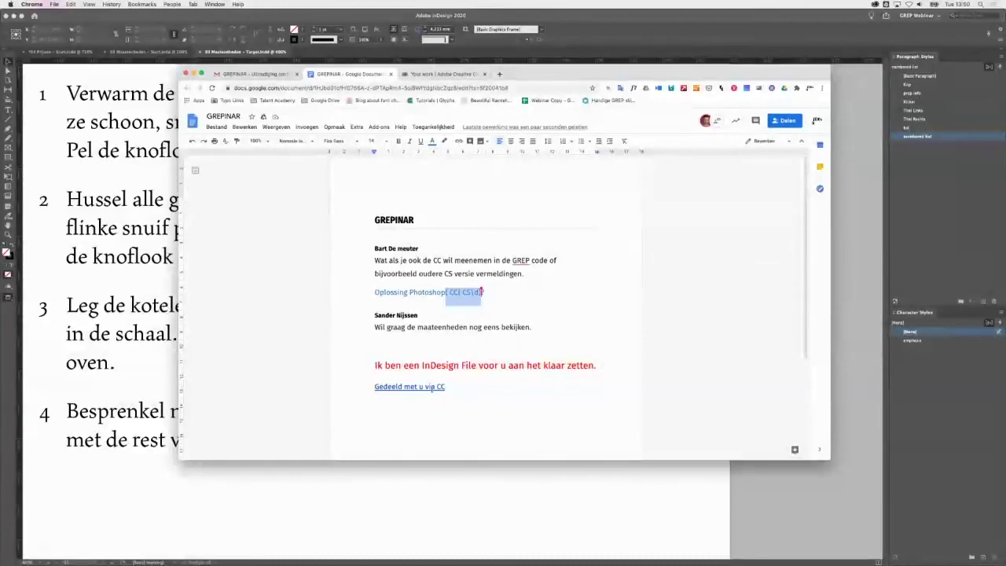
click(430, 386)
click(425, 400)
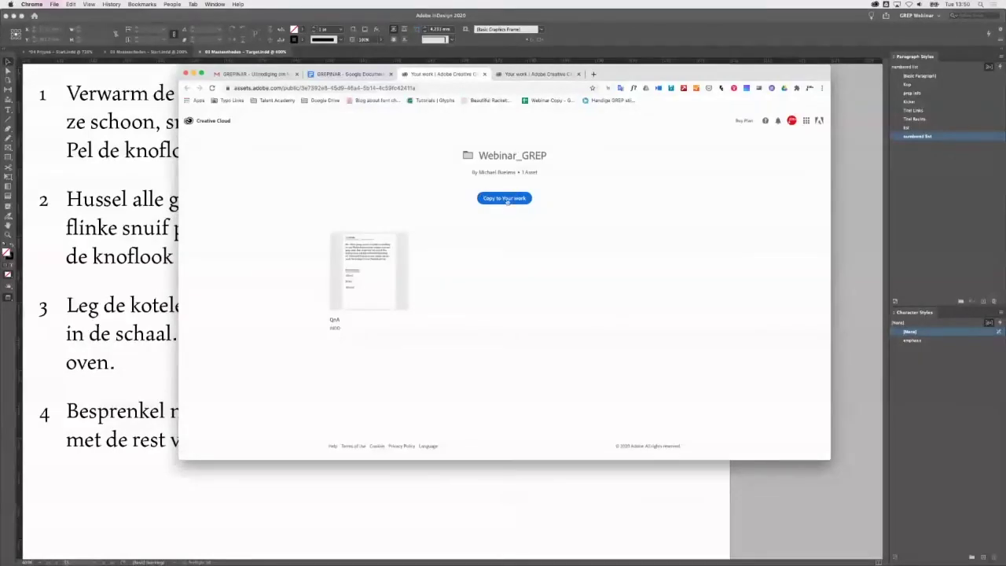
click(388, 269)
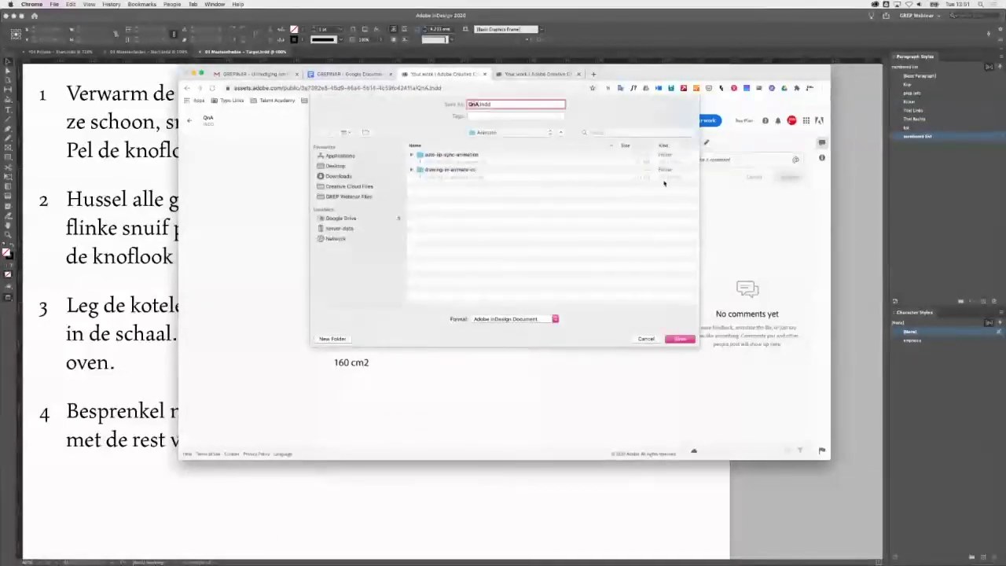
Save QnA.indd to the Desktop and open the downloaded file in InDesign.
click(335, 166)
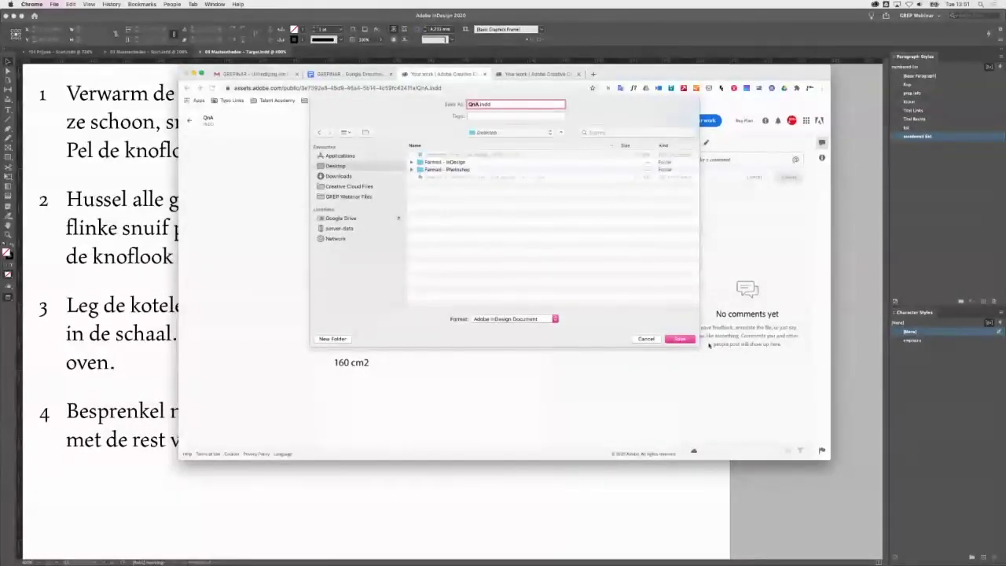
click(680, 339)
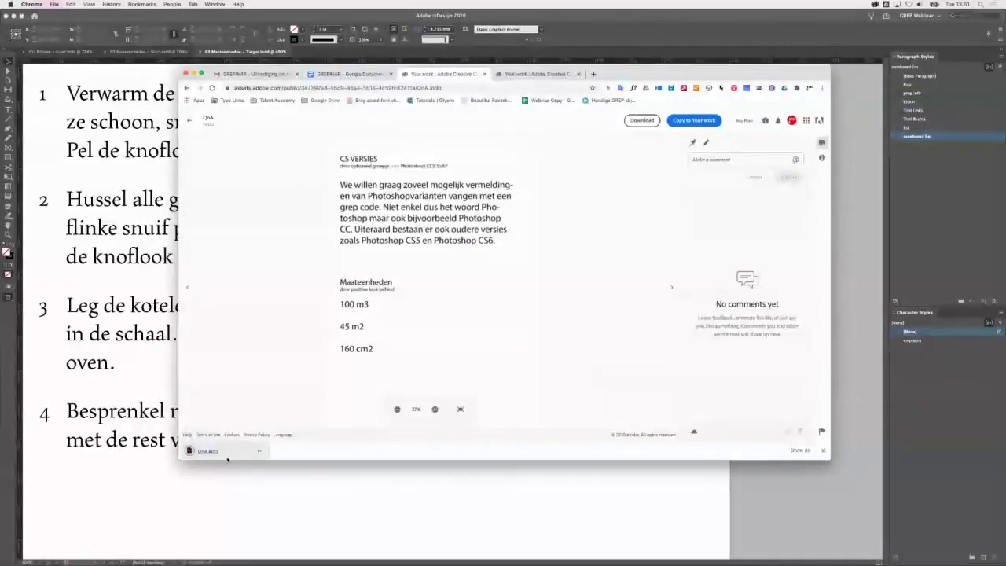
click(241, 450)
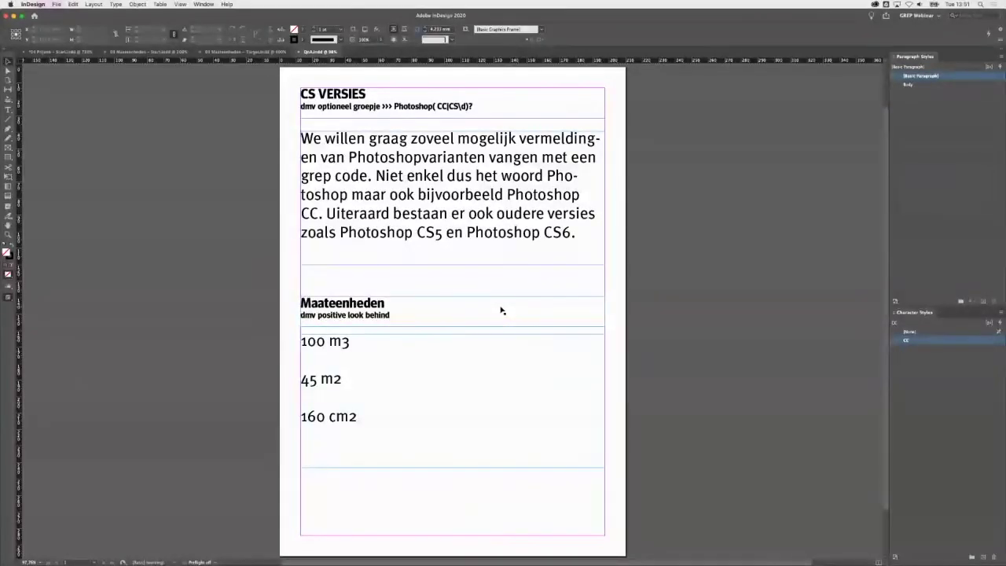
Check which paragraph style is applied to the text paragraph under the CS VERSIES heading, leaving nothing selected.
click(604, 213)
key(super+alt+equal)
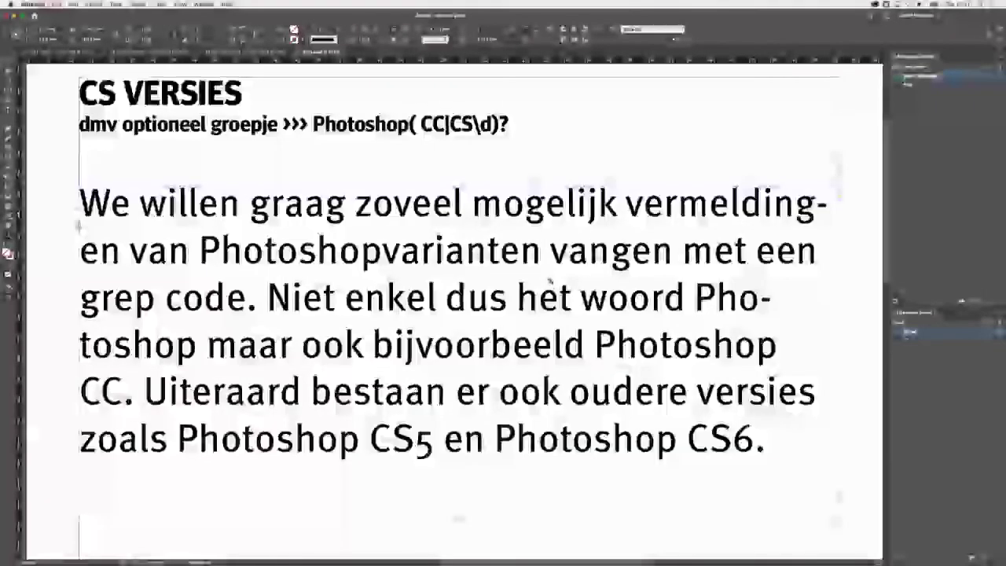
key(super+minus)
key(super+minus)
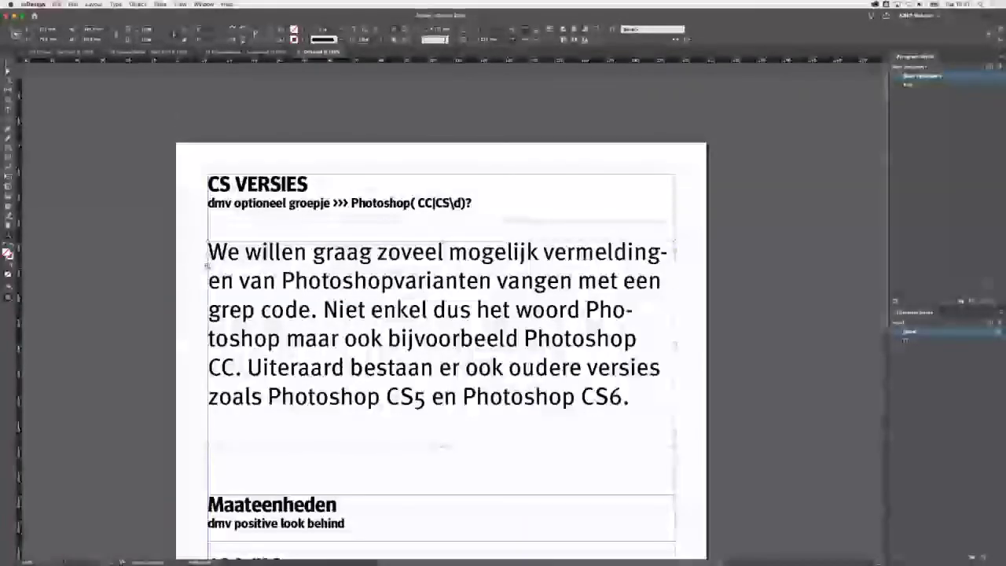
scroll(723, 306, down, 3)
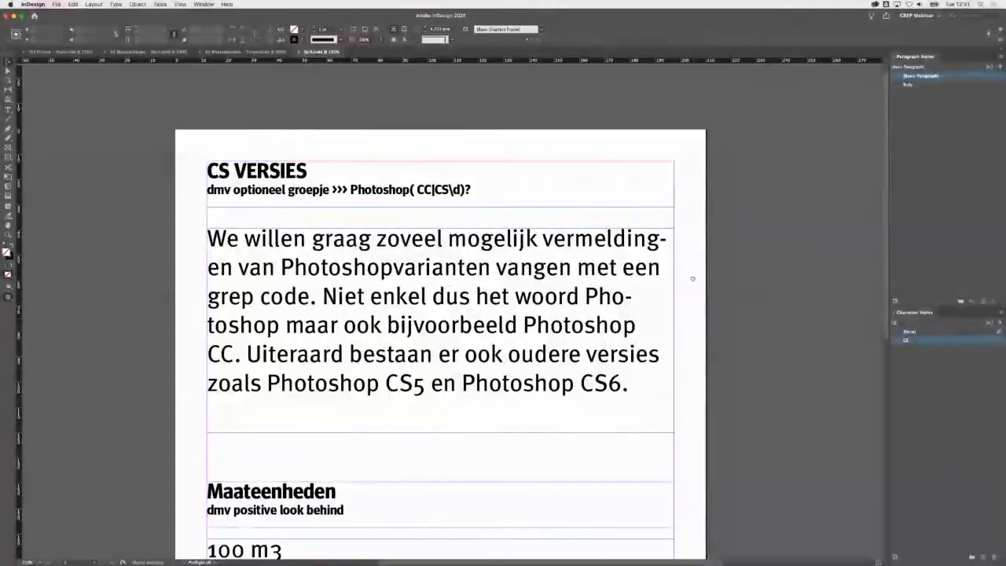
scroll(687, 264, up, 2)
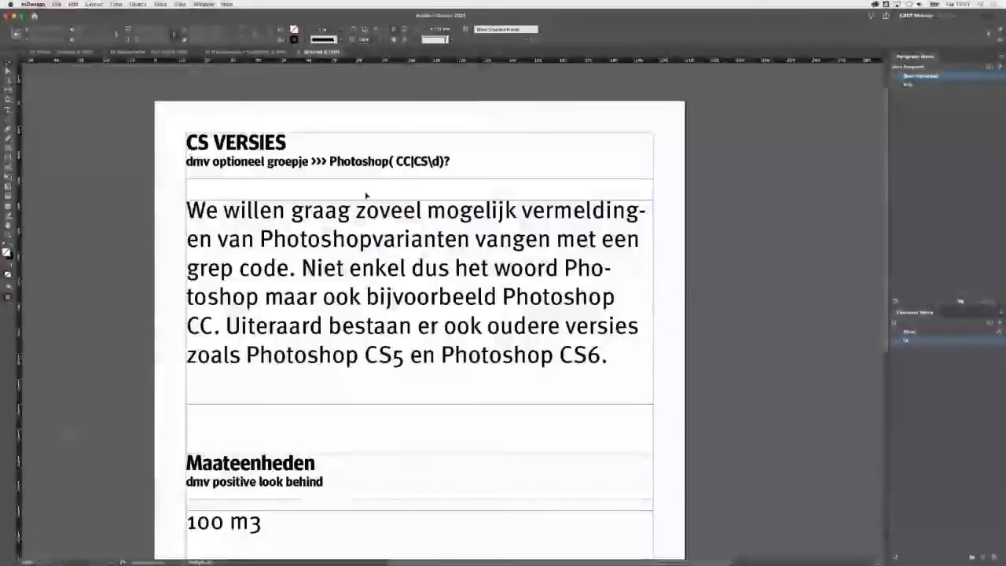
scroll(628, 267, right, 3)
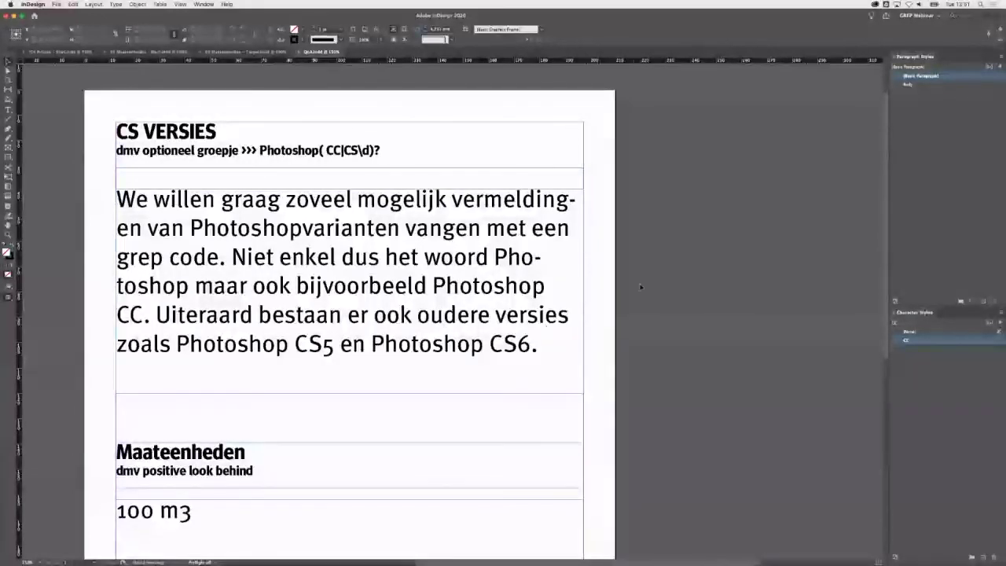
click(454, 304)
double_click(454, 313)
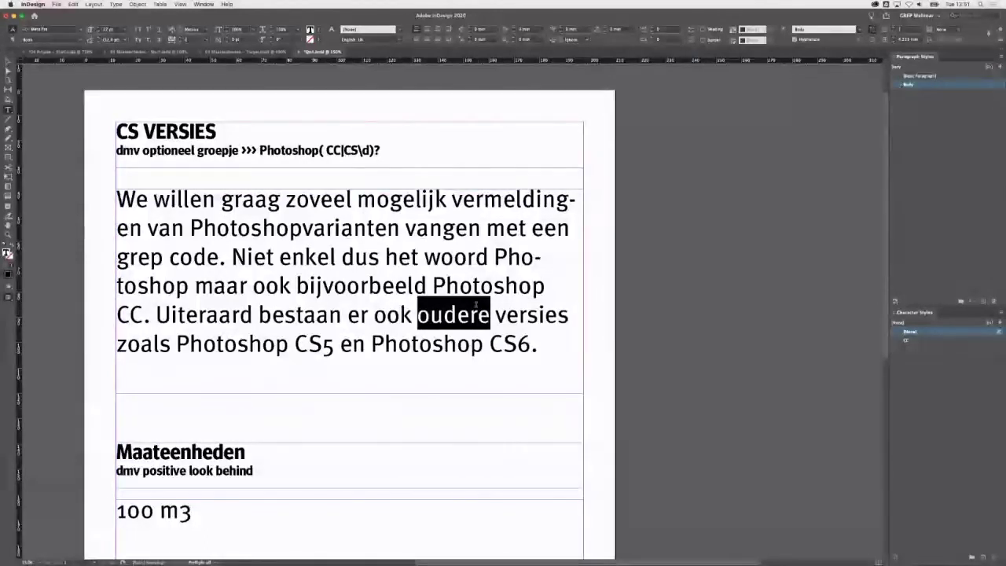
triple_click(430, 299)
click(430, 301)
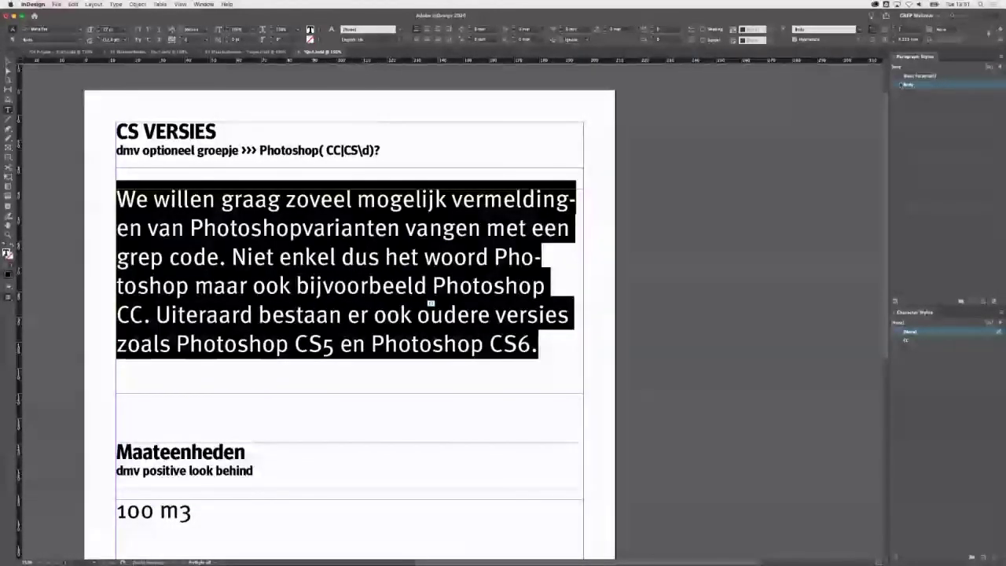
click(539, 284)
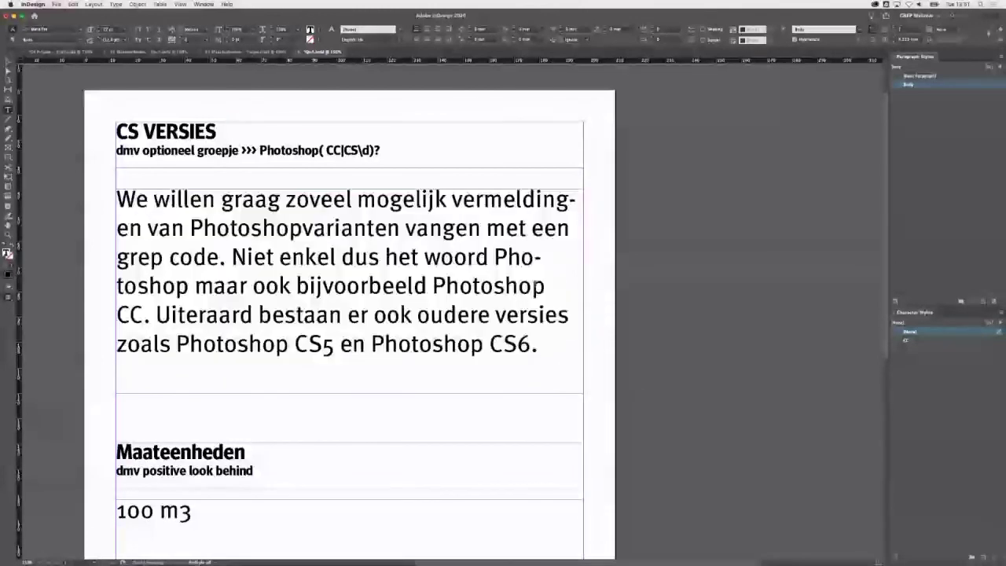
key(Escape)
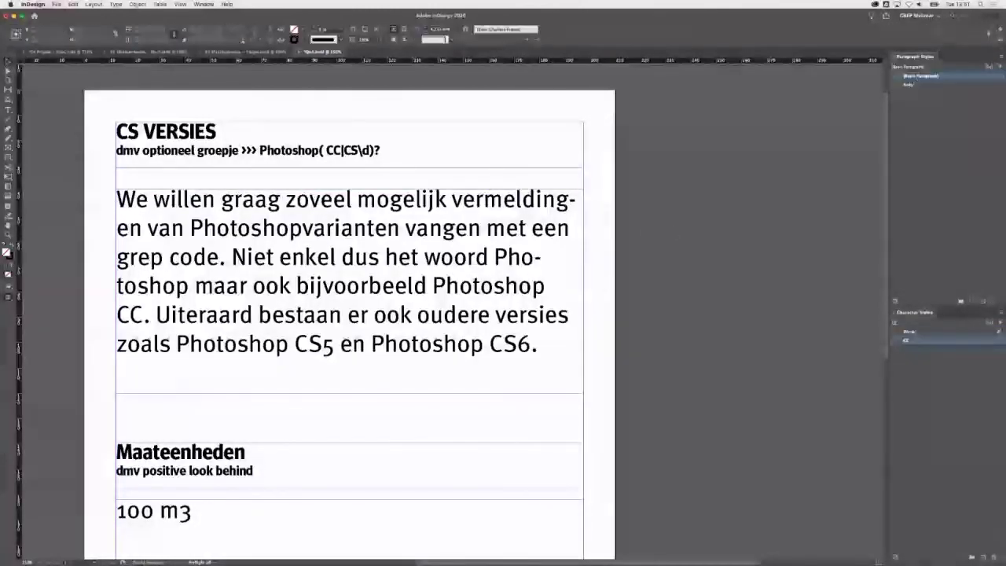
Edit the Body paragraph style and add a GREP style that applies the CC character style.
right_click(908, 85)
click(825, 88)
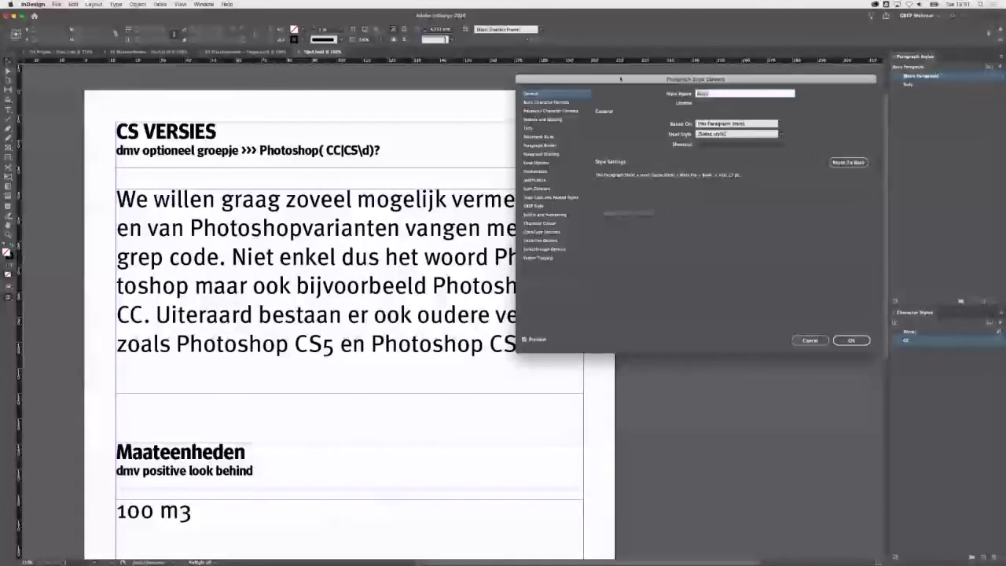
drag(620, 78, 735, 84)
click(649, 210)
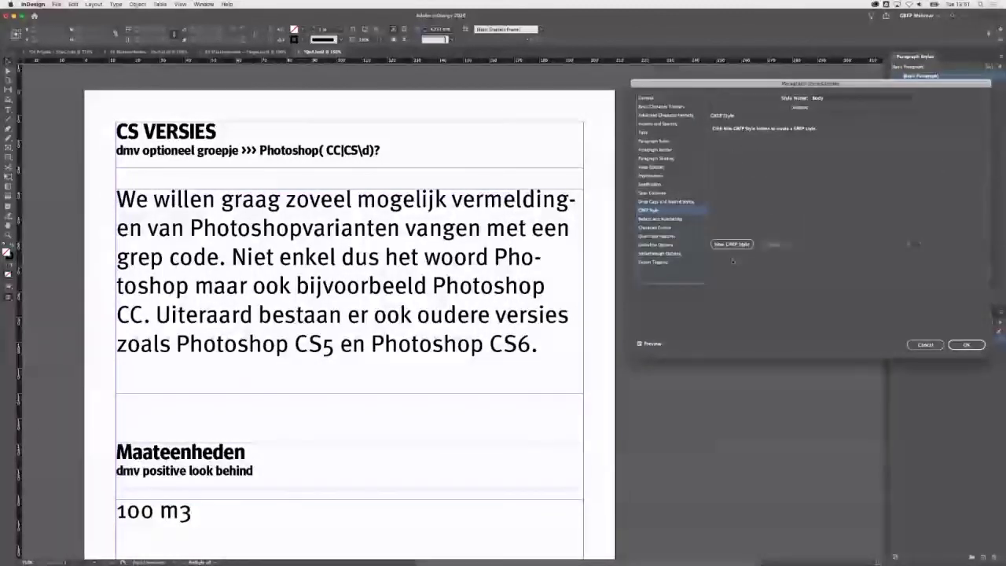
click(731, 244)
click(776, 131)
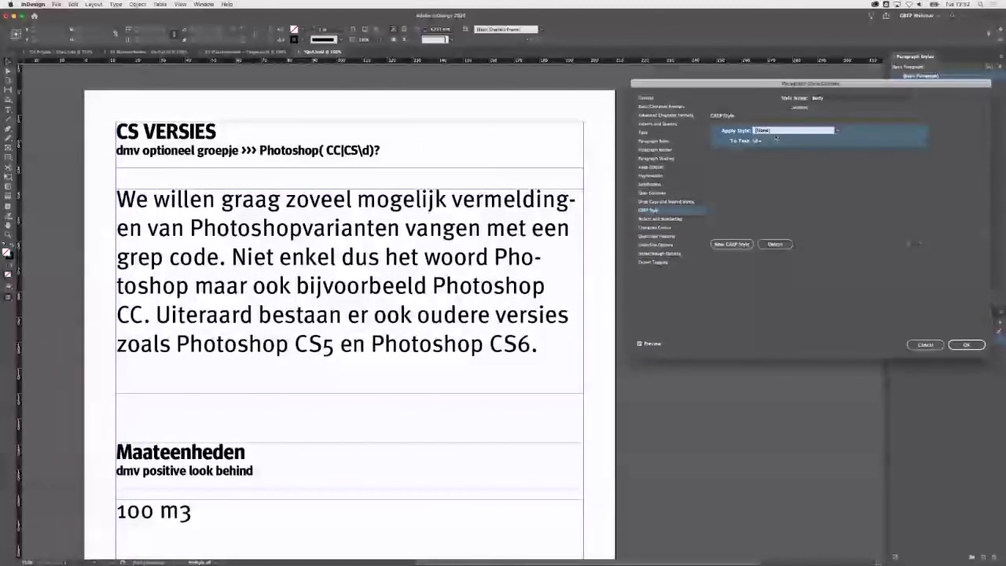
click(775, 131)
click(775, 139)
Set the GREP style's expression to Photoshop( CC| CS\d)? and refresh the preview.
click(778, 140)
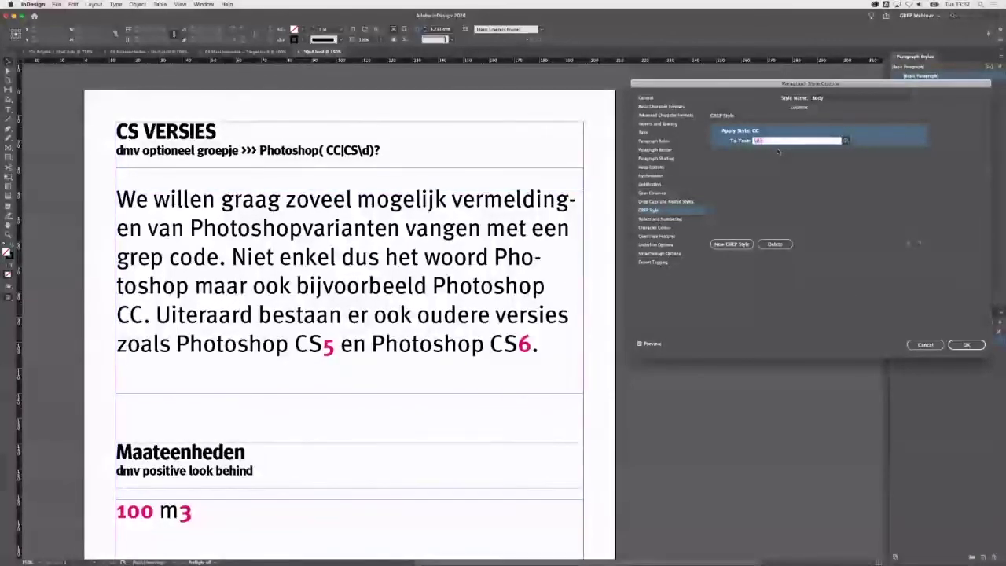
text(Photoshop)
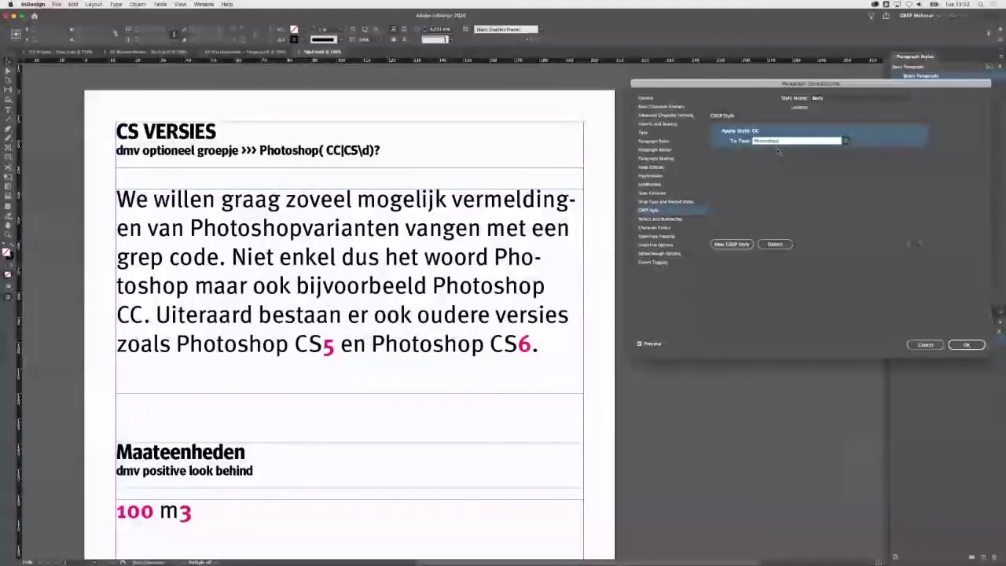
text(( CC|C)
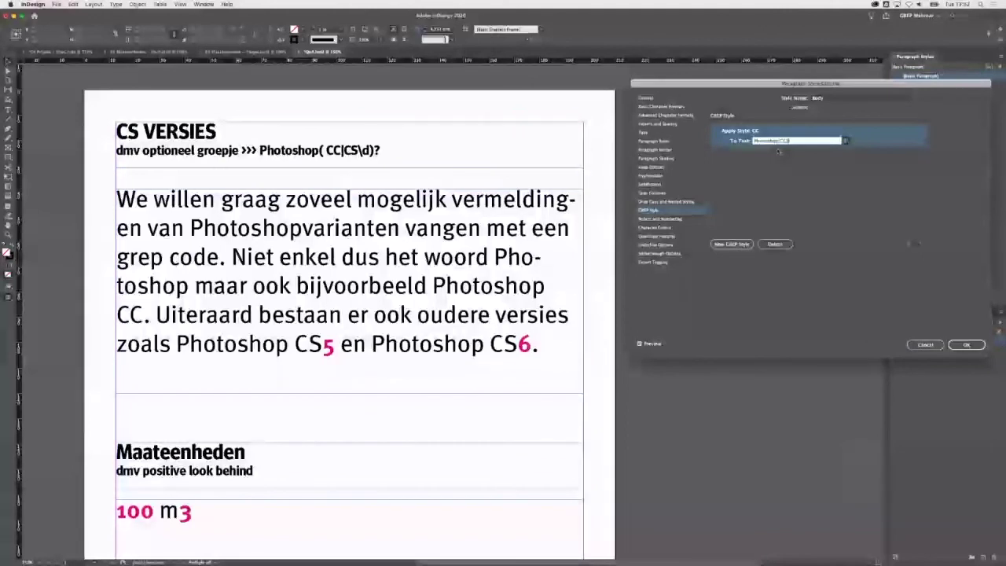
text(S)
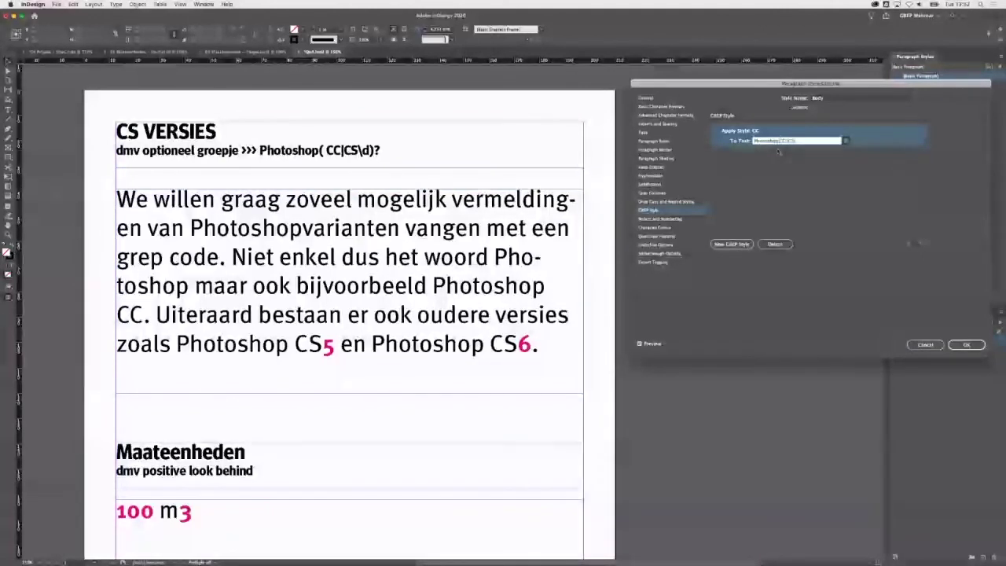
text(\d)
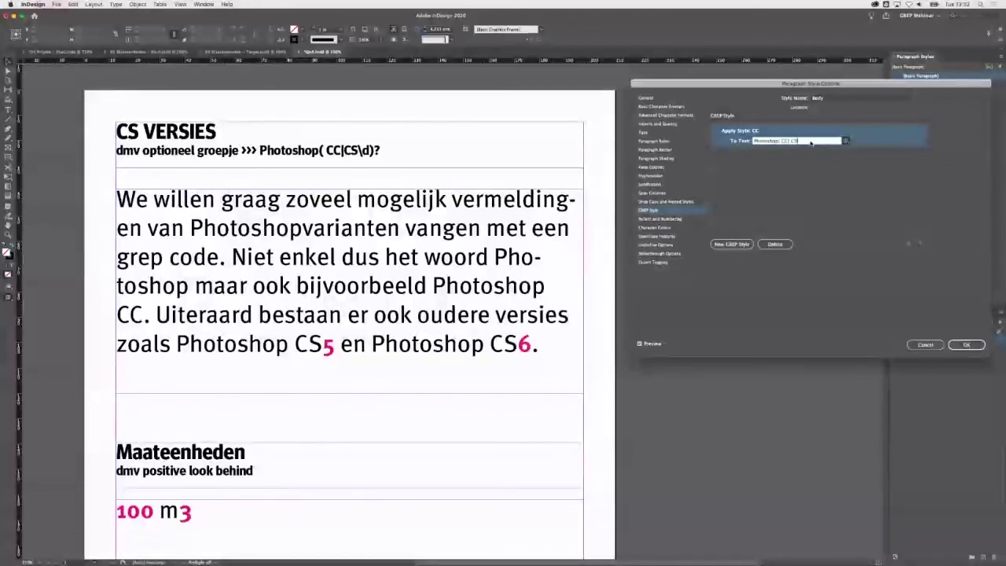
text()?)
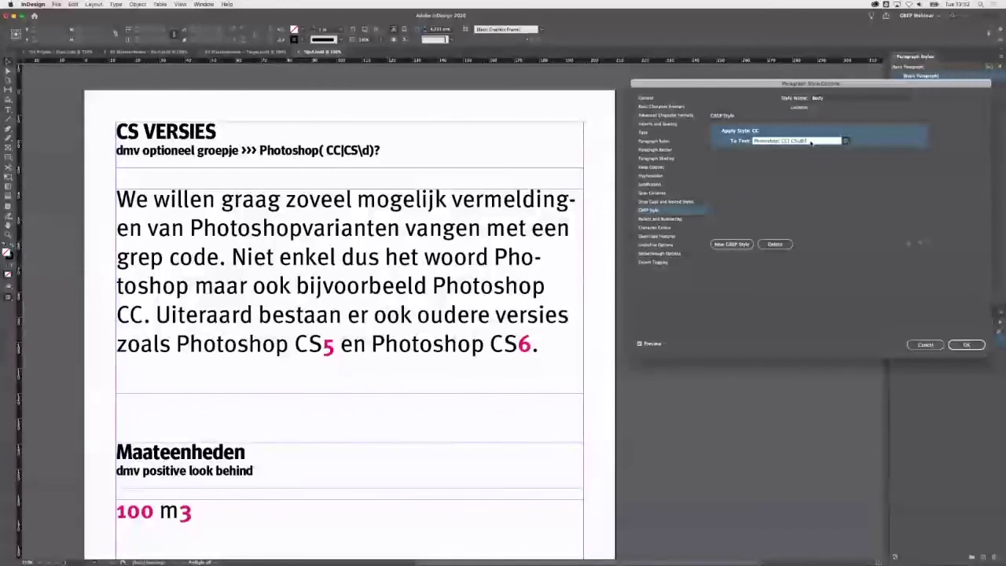
click(814, 152)
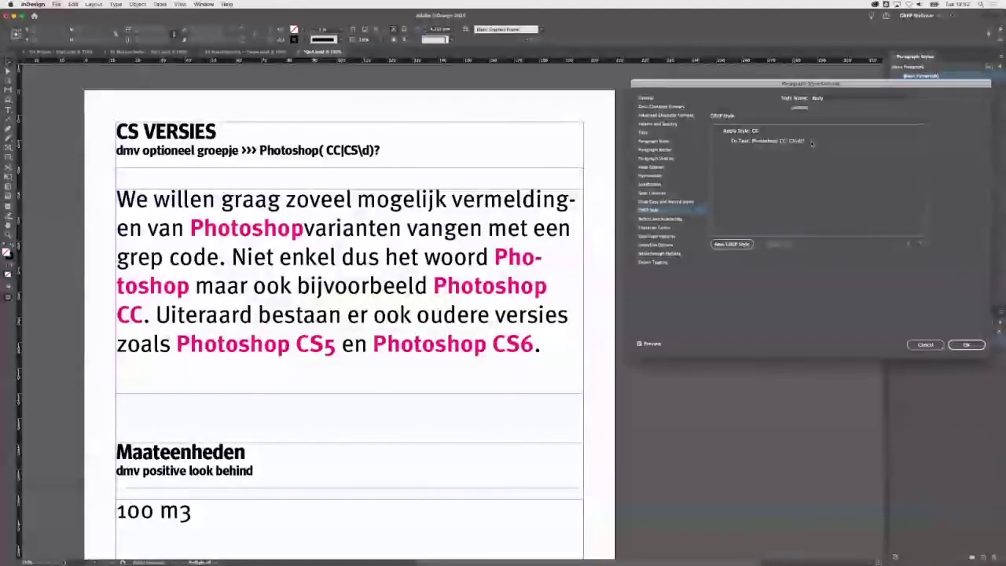
Enclose the Photoshop GREP expression in word boundaries and save the Body style changes.
click(819, 141)
click(820, 141)
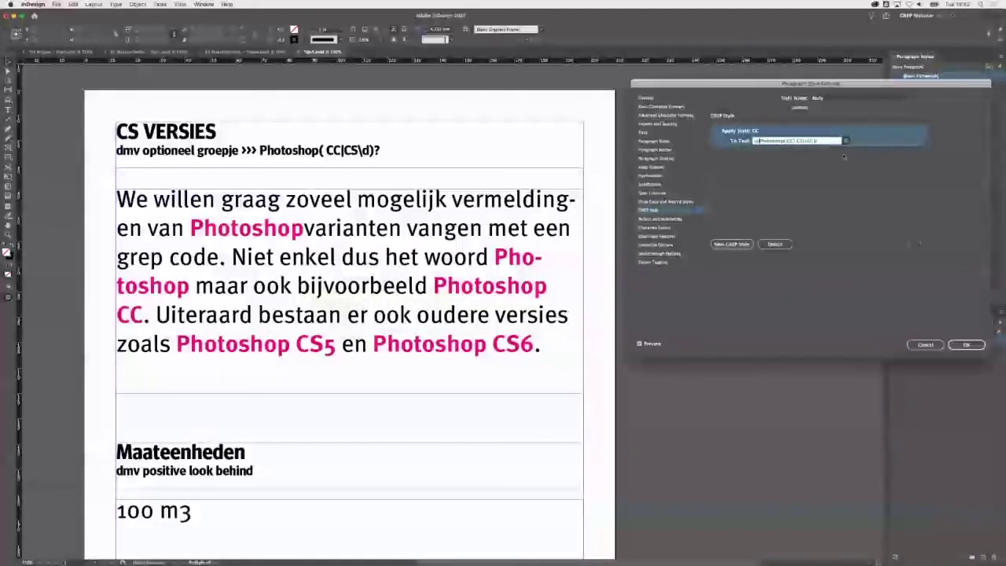
click(824, 171)
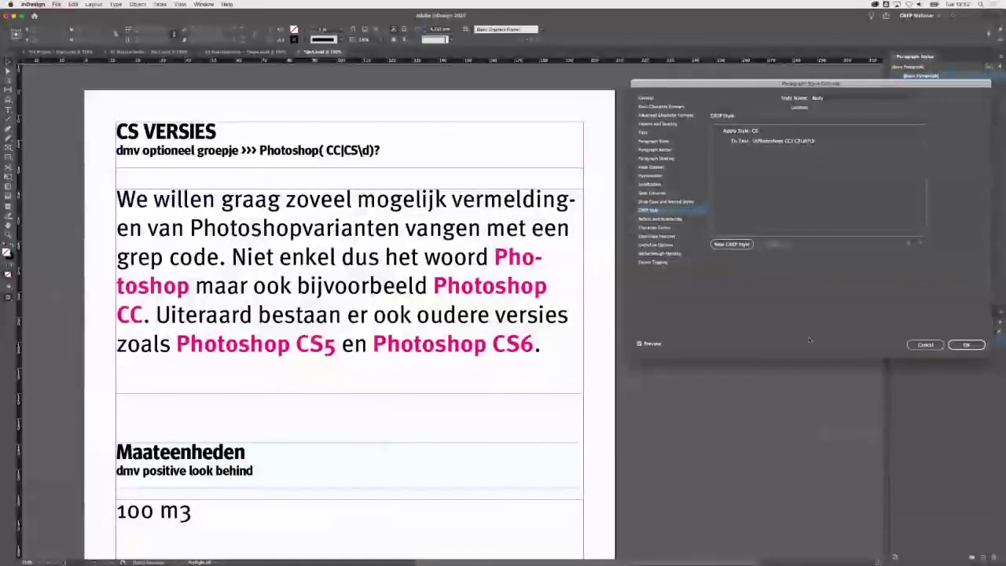
key(Return)
Look over the Maateenheden section with its m3, m2 and cm2 examples.
scroll(585, 353, down, 3)
scroll(585, 354, up, 1)
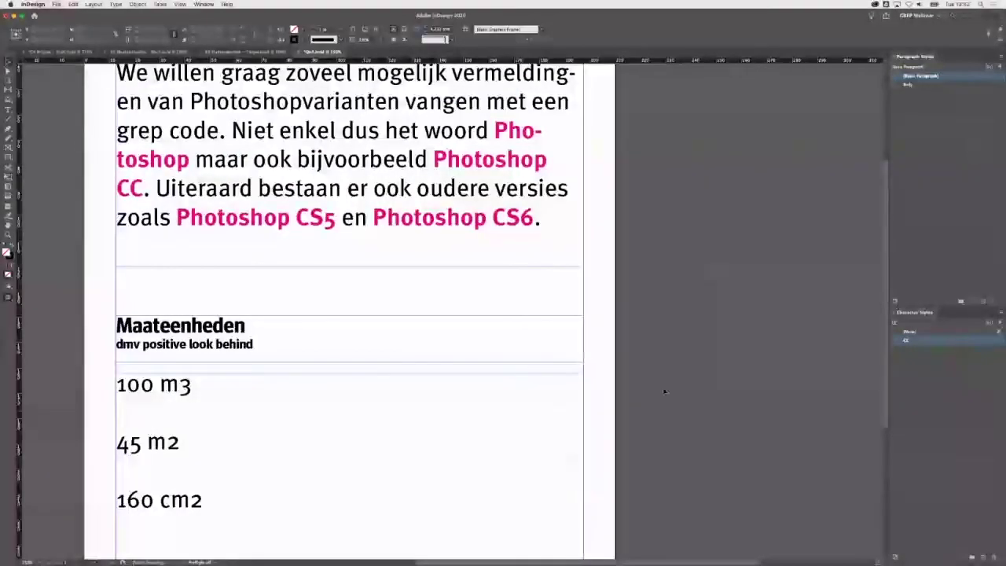
scroll(671, 325, down, 2)
scroll(671, 324, left, 1)
scroll(671, 325, down, 1)
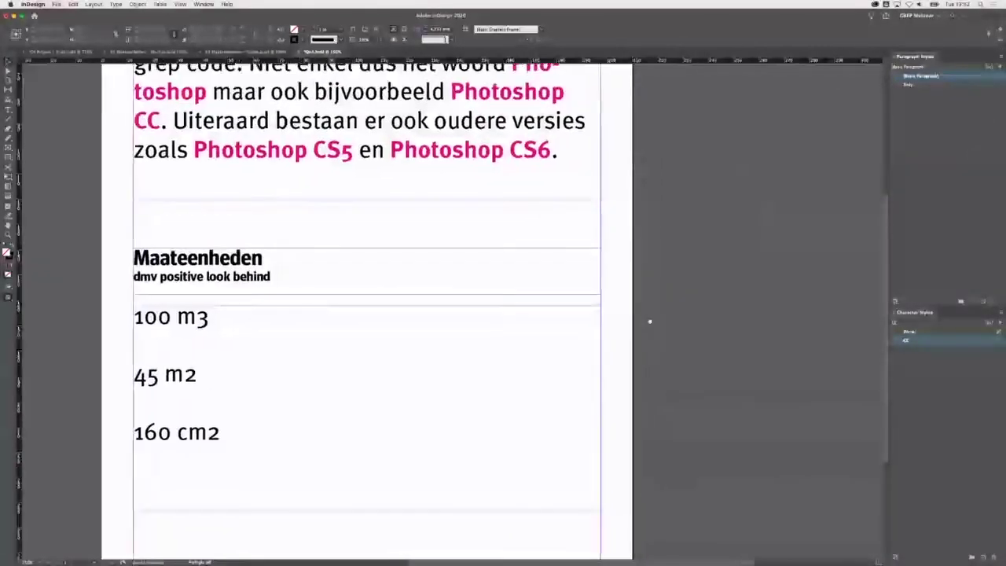
scroll(662, 300, down, 1)
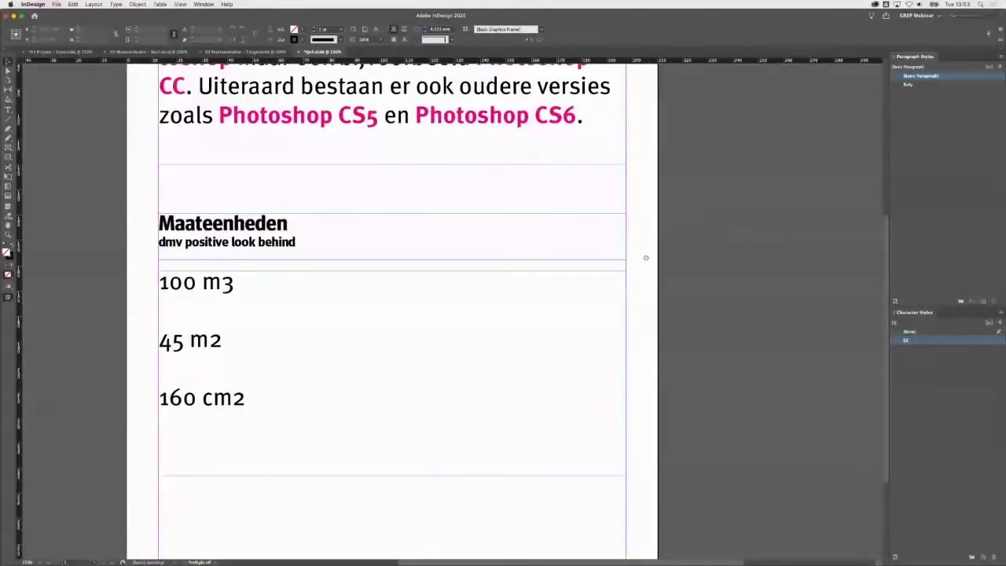
scroll(634, 312, right, 1)
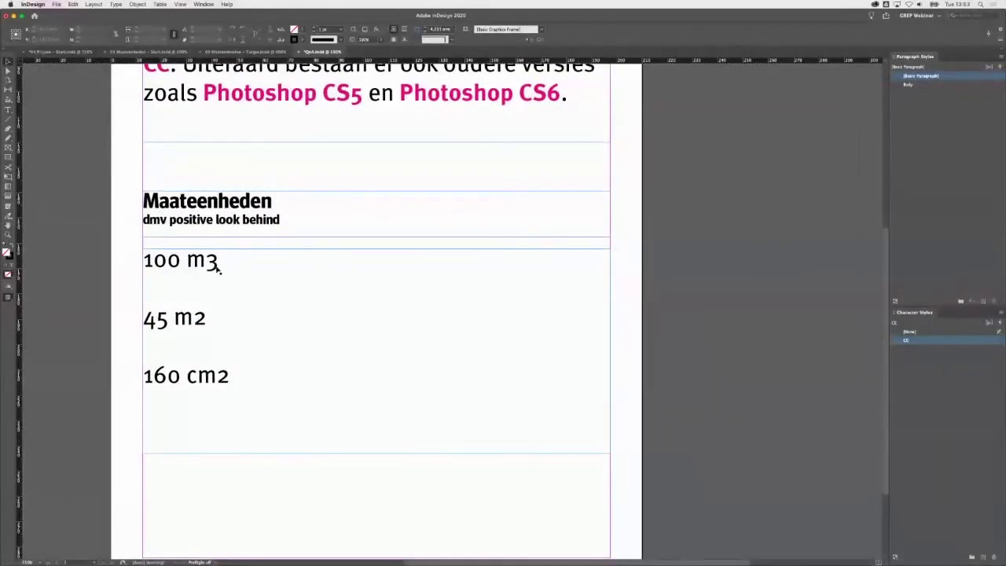
Examine the digits after the units in 100 m3, 45 m2 and 160 cm2 by selecting them in the text.
double_click(221, 269)
double_click(207, 256)
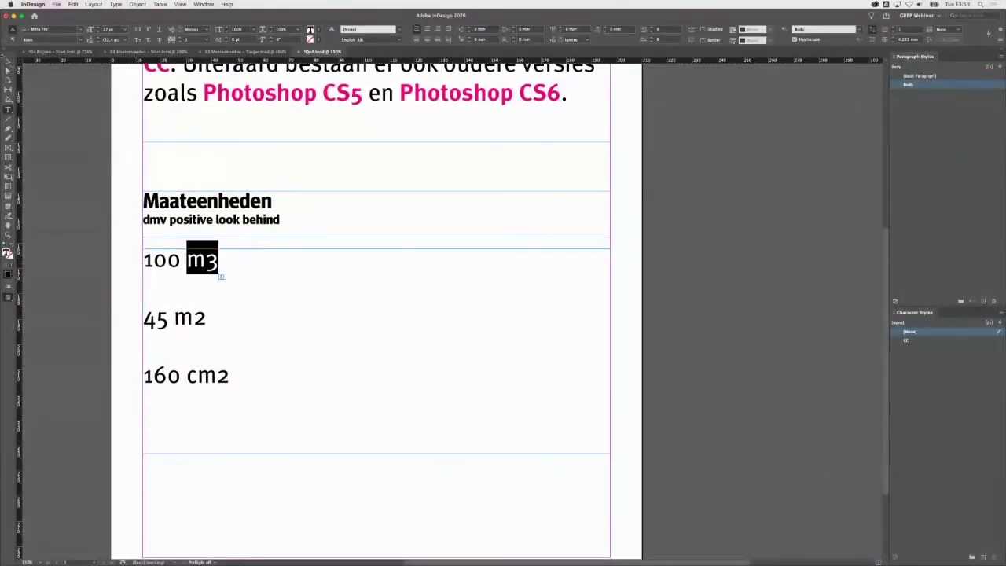
key(Escape)
double_click(183, 289)
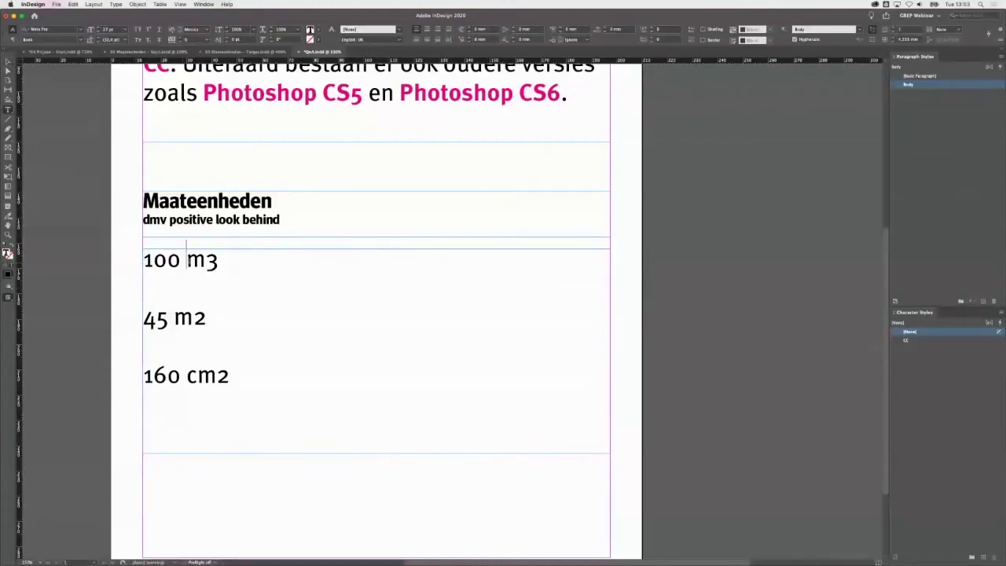
key(super+a)
drag(207, 268, 219, 264)
drag(193, 317, 206, 317)
click(230, 375)
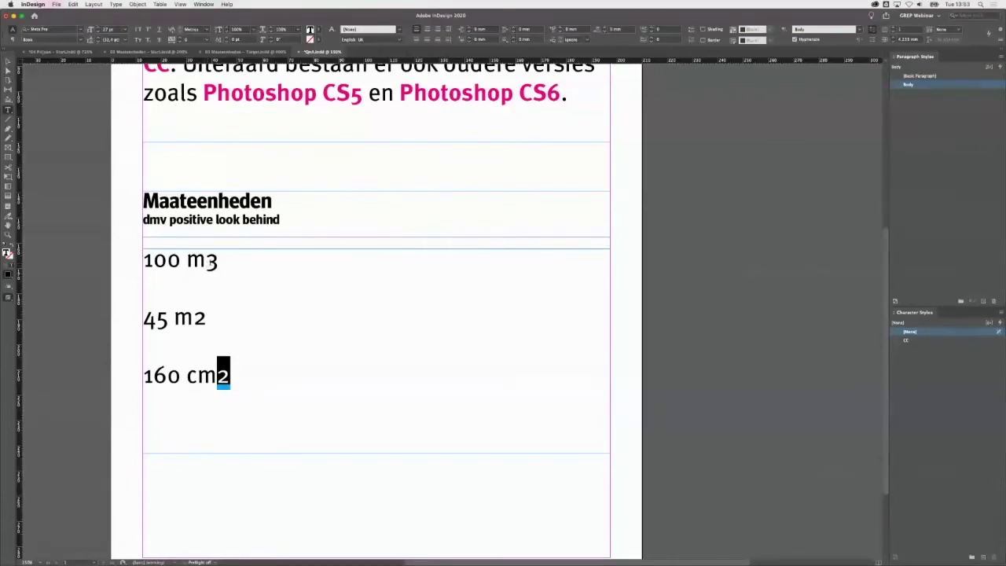
drag(206, 261, 218, 261)
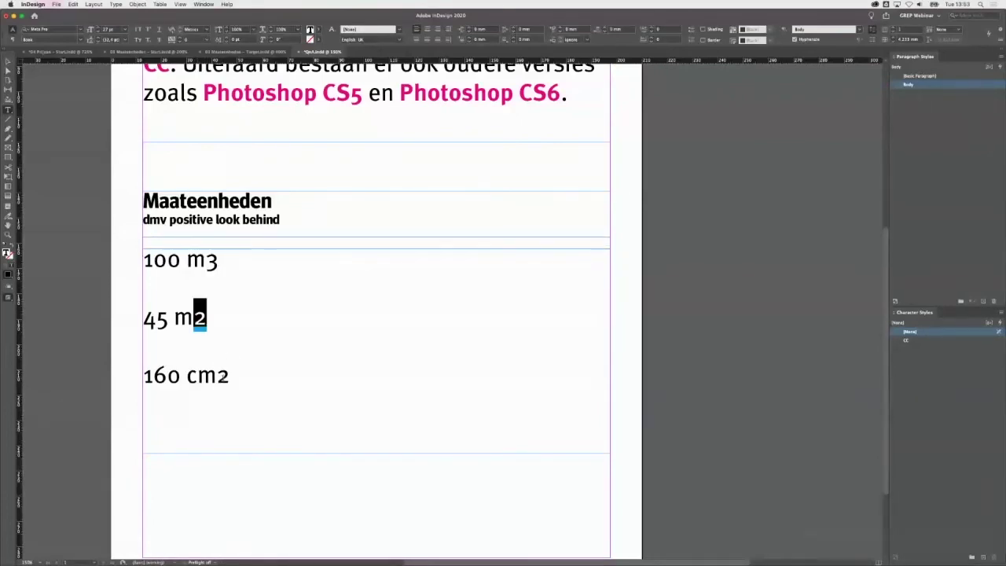
click(205, 318)
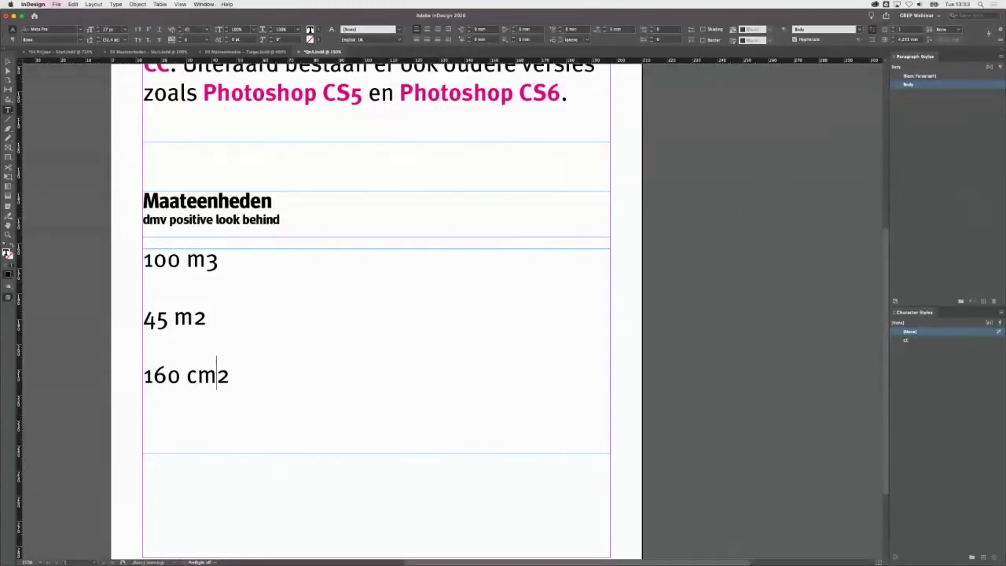
Edit the Body paragraph style and add a second GREP style to it.
right_click(916, 85)
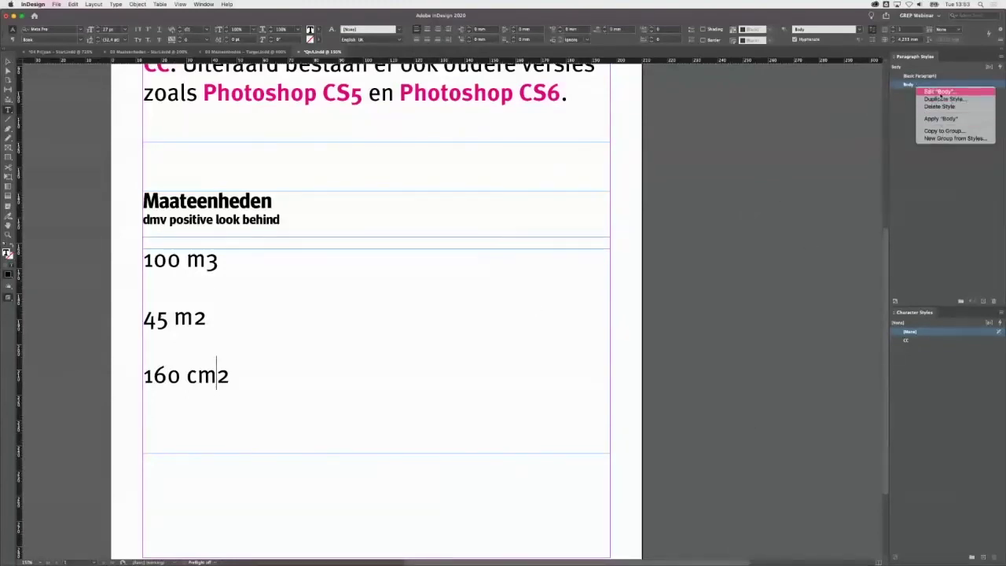
click(940, 92)
click(649, 210)
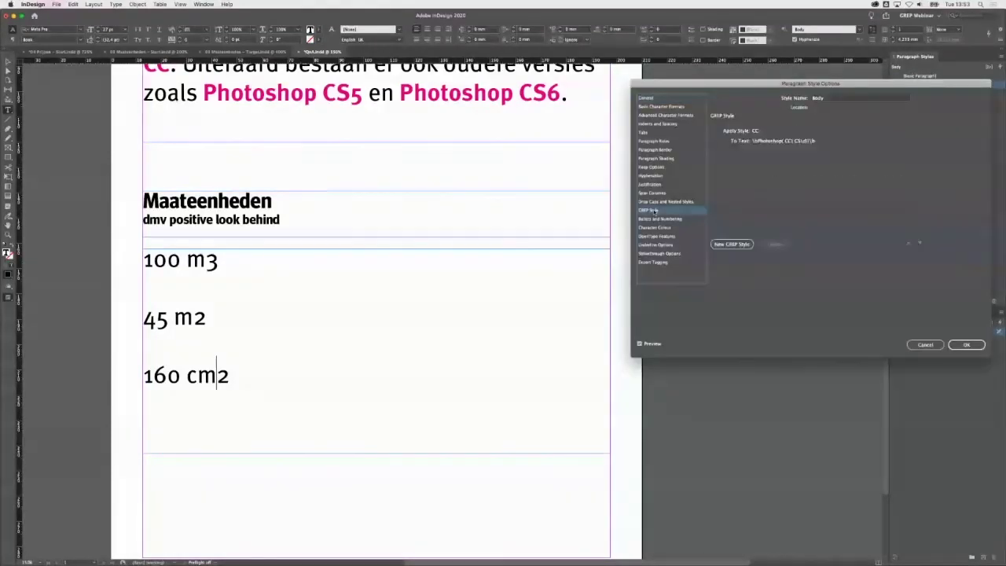
click(731, 243)
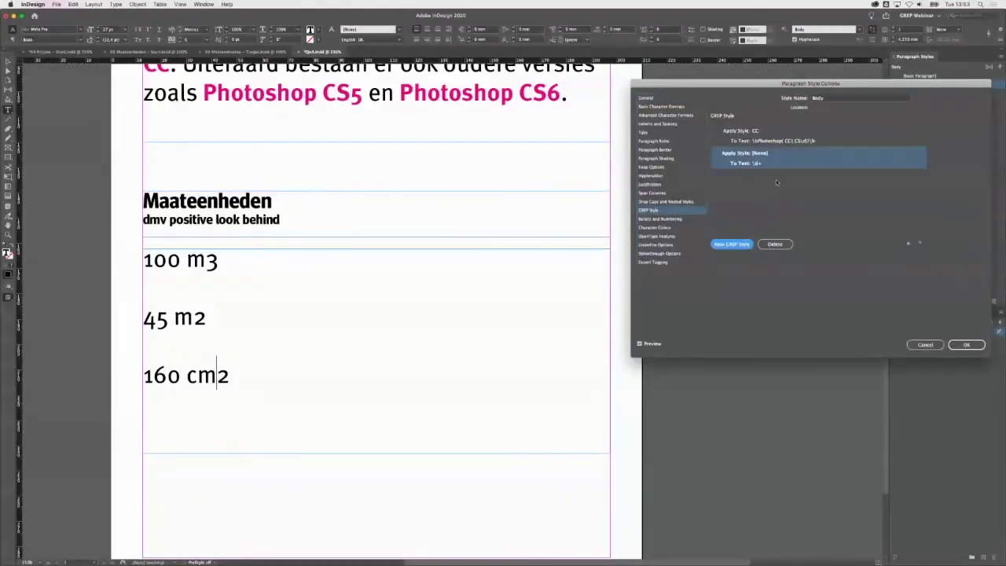
Create a character style named sup with its position set to Superscript and apply it in the second GREP style.
click(784, 153)
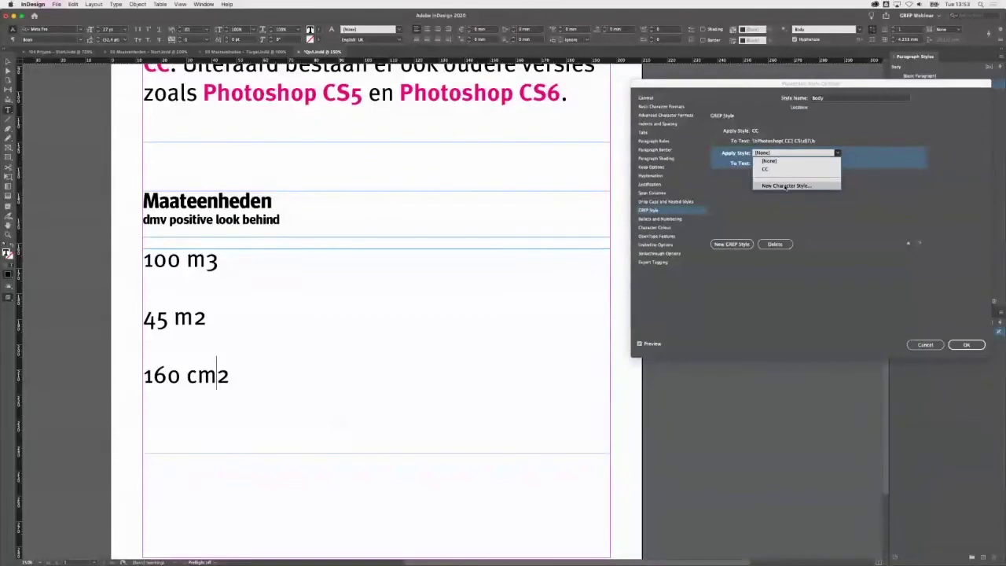
click(784, 186)
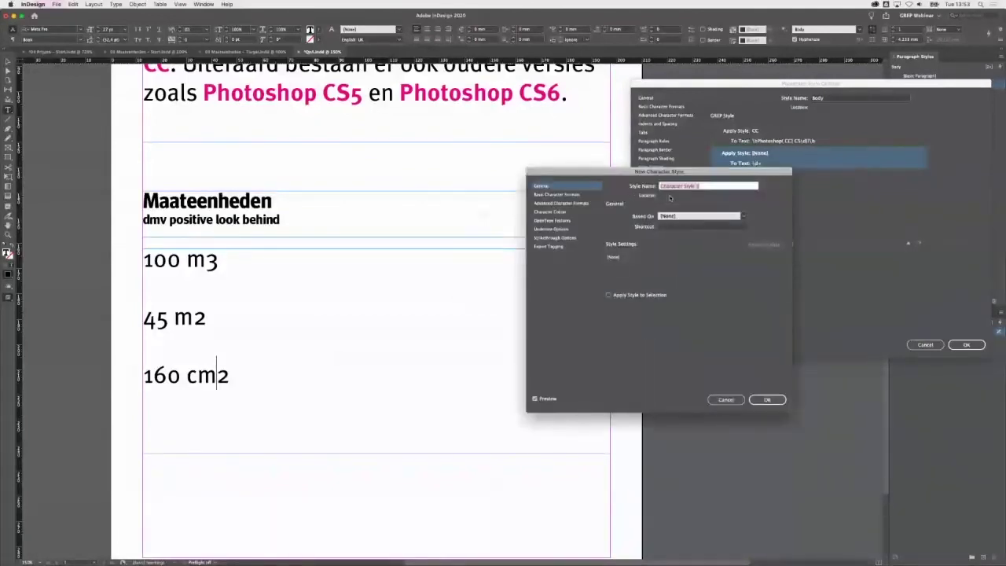
text(sup)
click(556, 194)
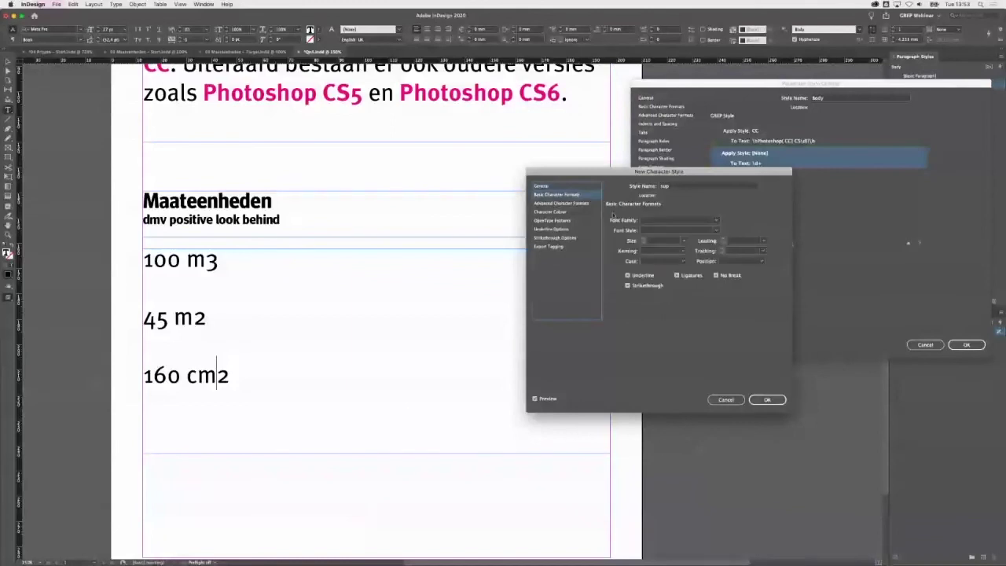
click(743, 261)
click(750, 278)
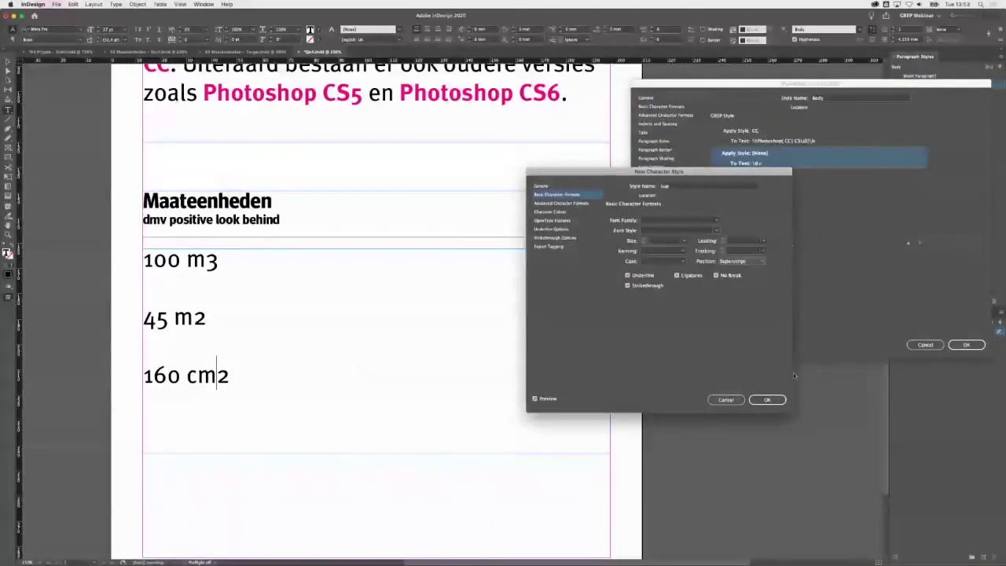
click(767, 399)
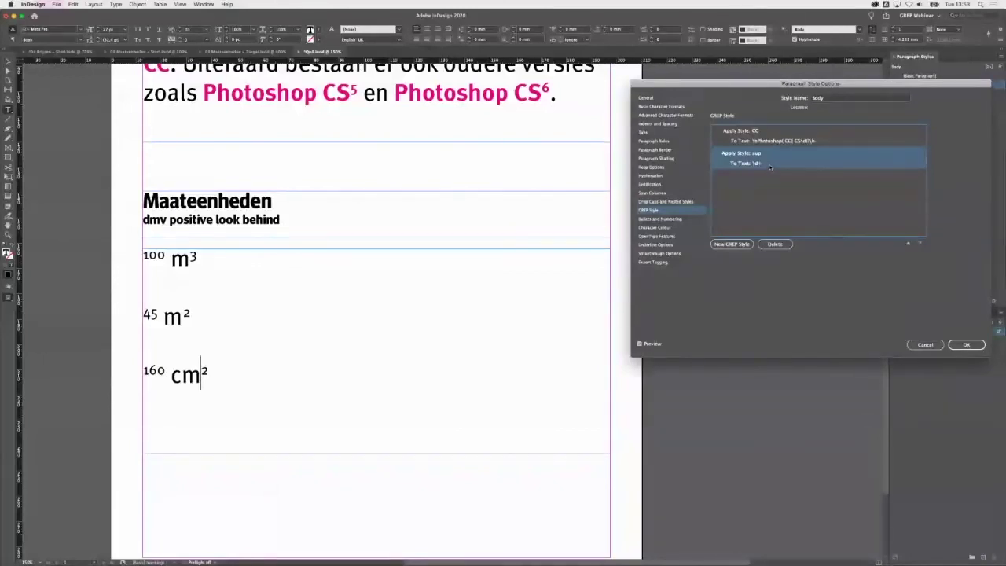
Set the sup GREP style's expression to (?<=m)\d and save the Body style changes.
click(769, 164)
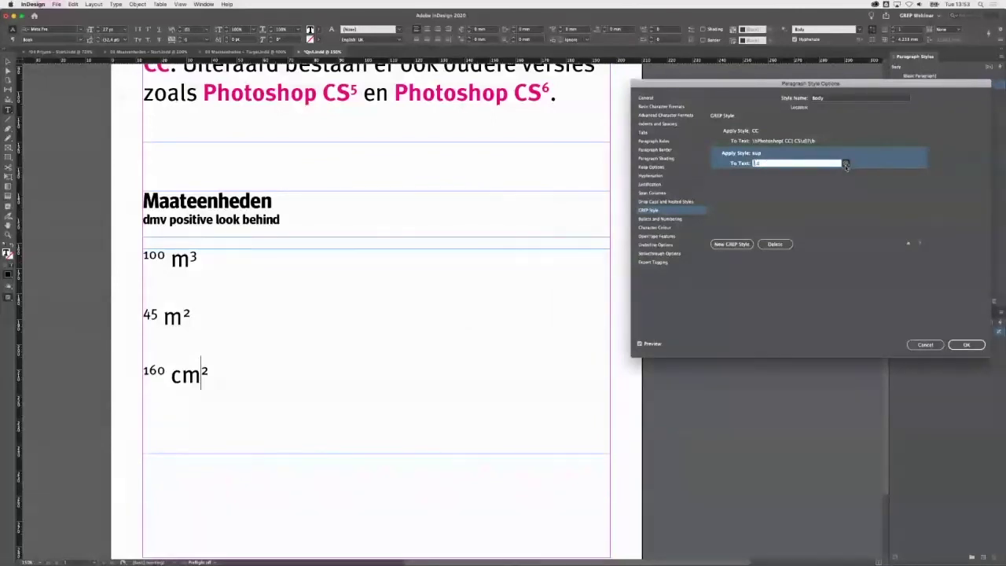
text((?<=)
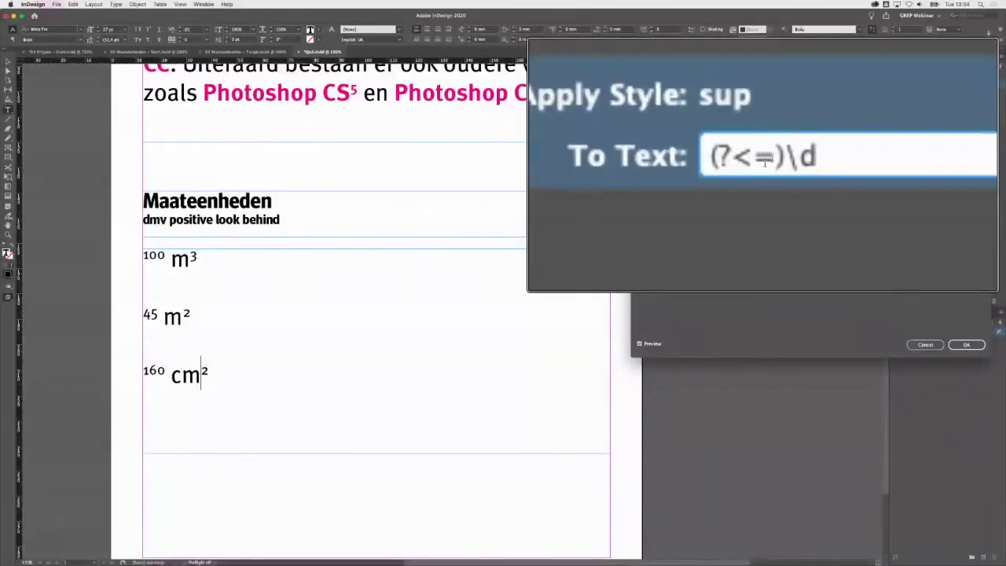
click(766, 162)
text(m)
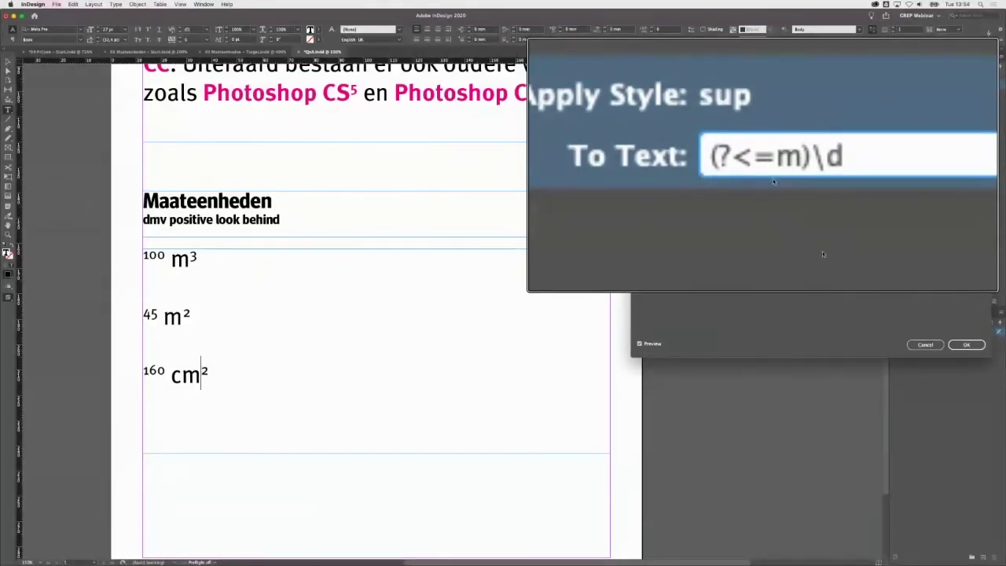
click(773, 179)
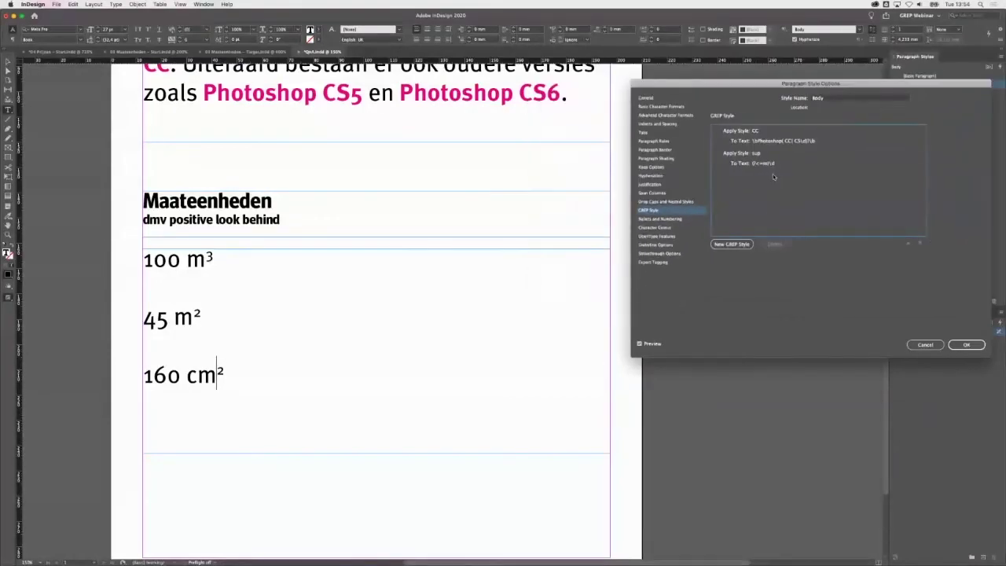
click(966, 344)
Switch to Google Chrome and review the questions in the GREPINAR document, including the one about maateenheden.
key(super+Tab)
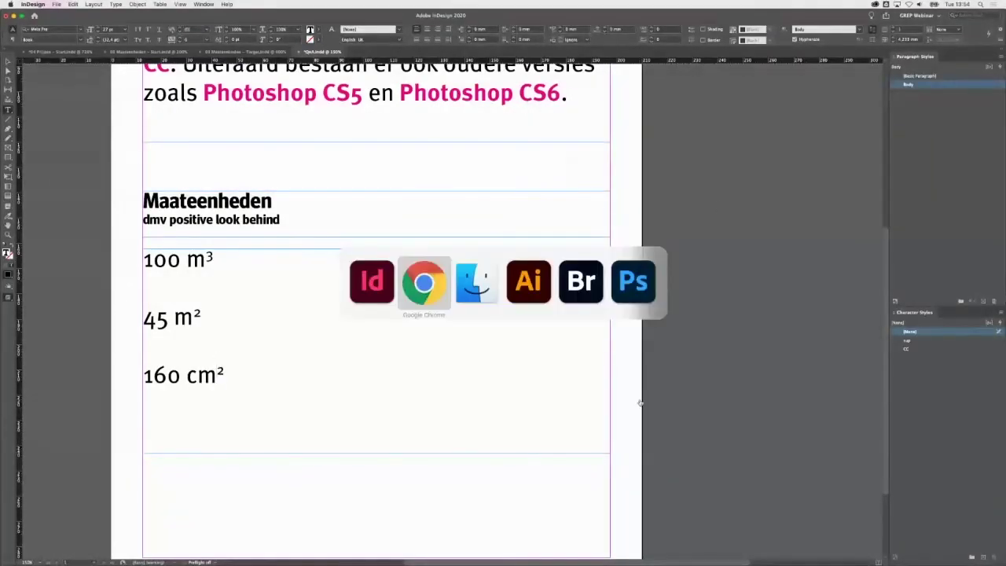
key(super+Tab)
key(super+Tab)
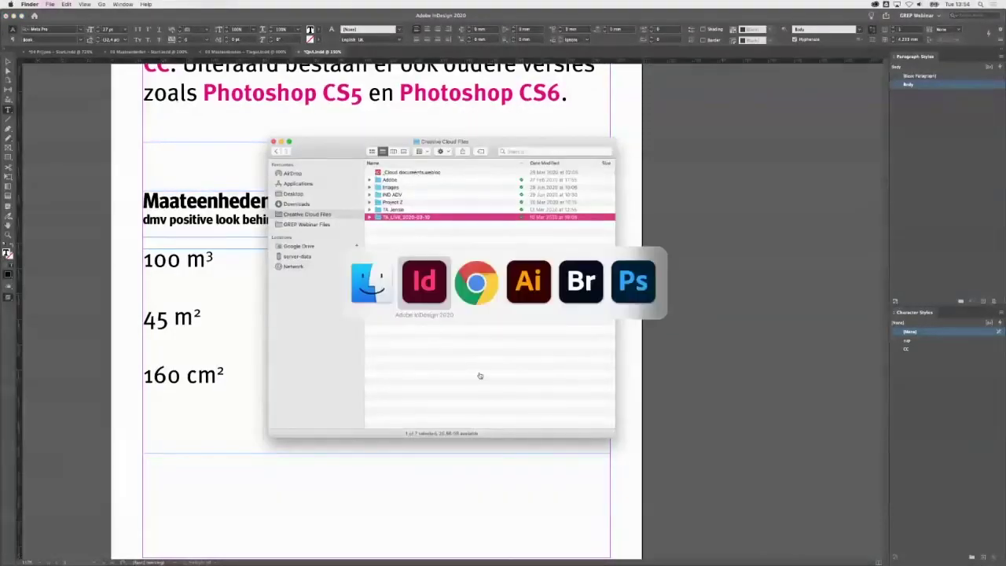
key(super+Tab)
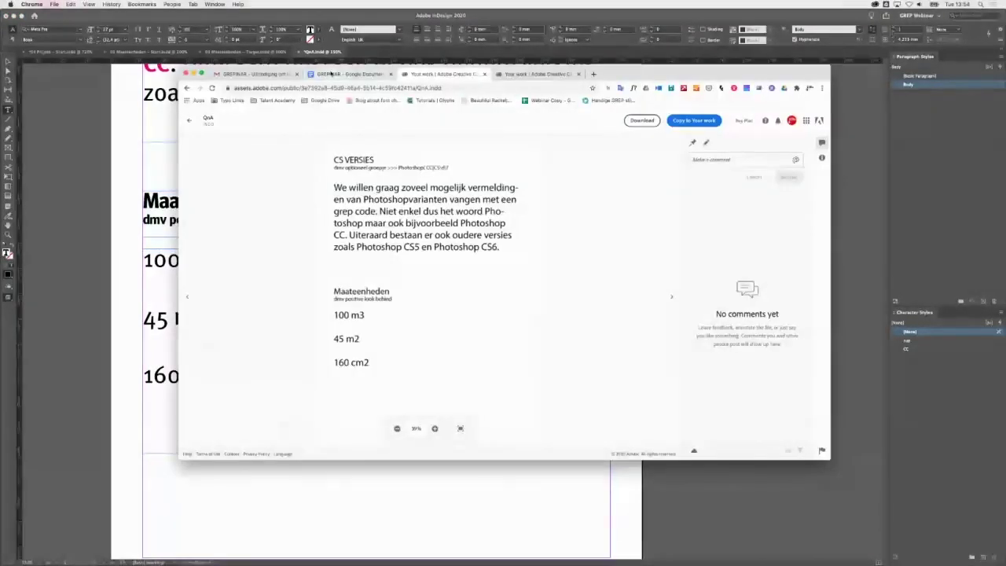
click(338, 74)
scroll(487, 291, down, 3)
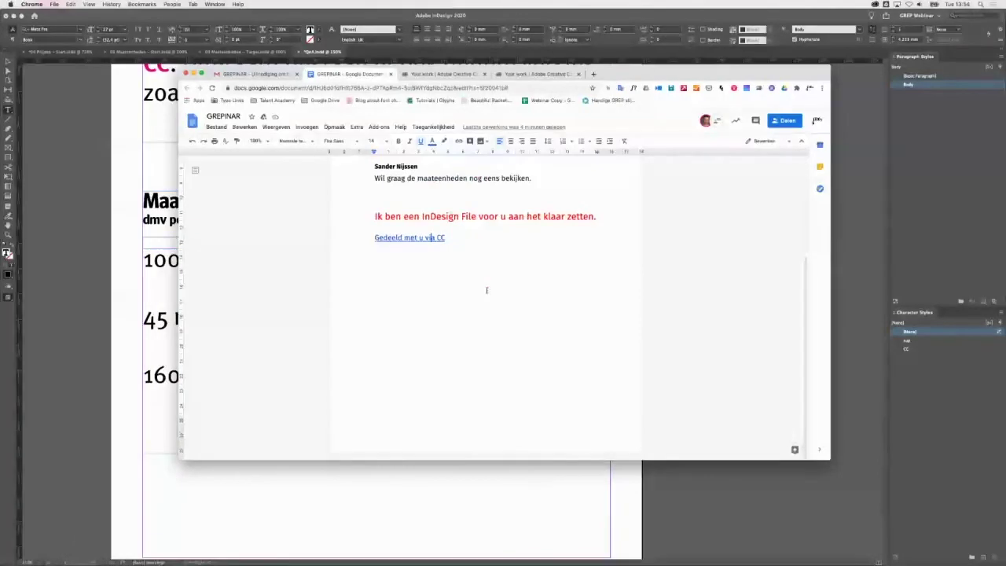
scroll(486, 291, up, 3)
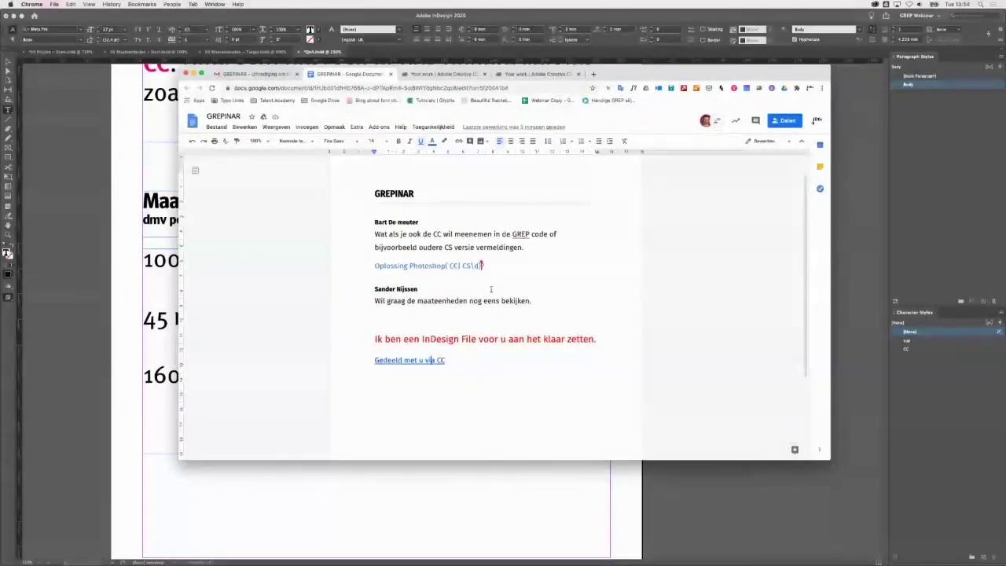
triple_click(419, 300)
double_click(424, 300)
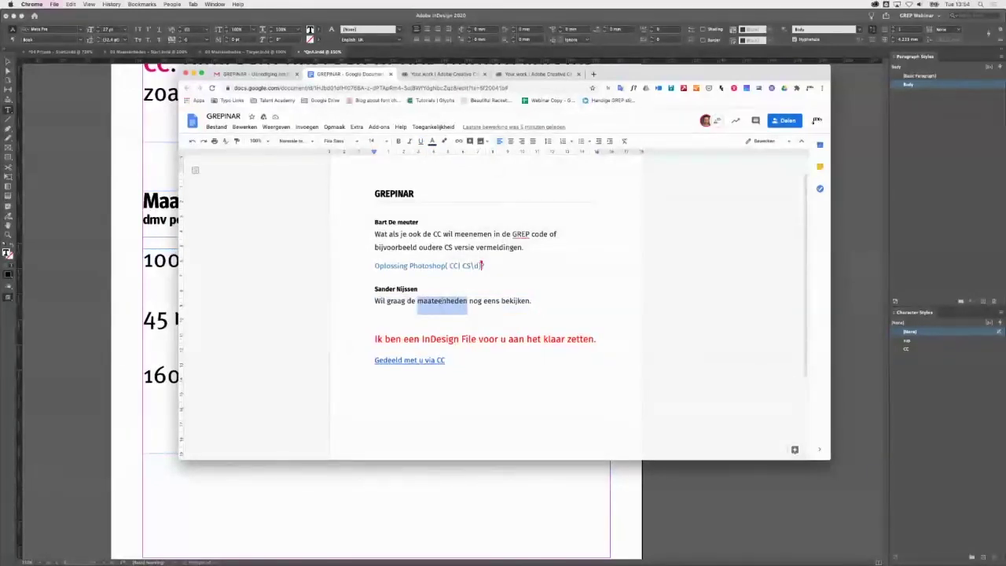
key(super+Tab)
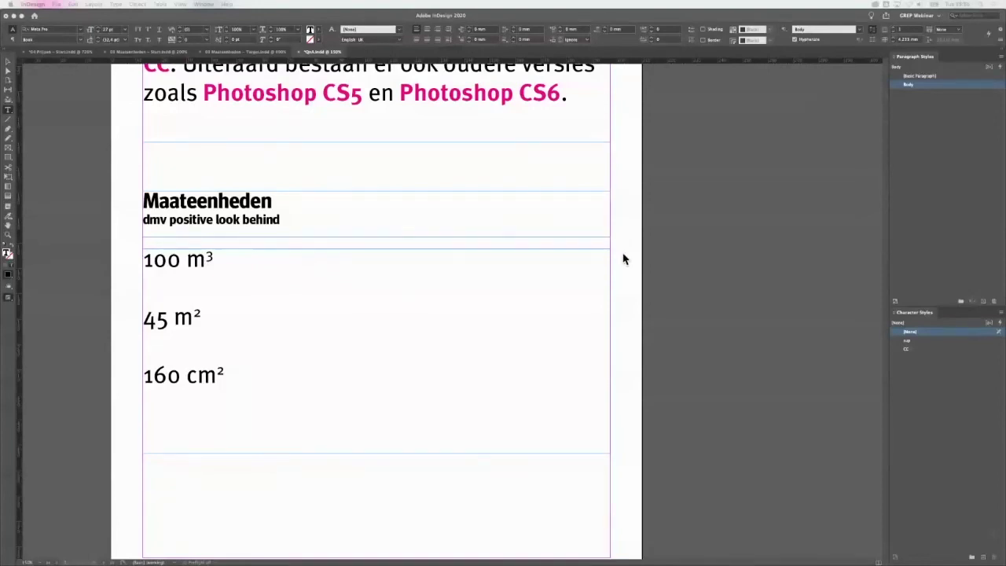
Return to InDesign and look at the open 04 Prijzen - Start and 03 Maateenheden - Start documents.
key(super+Tab)
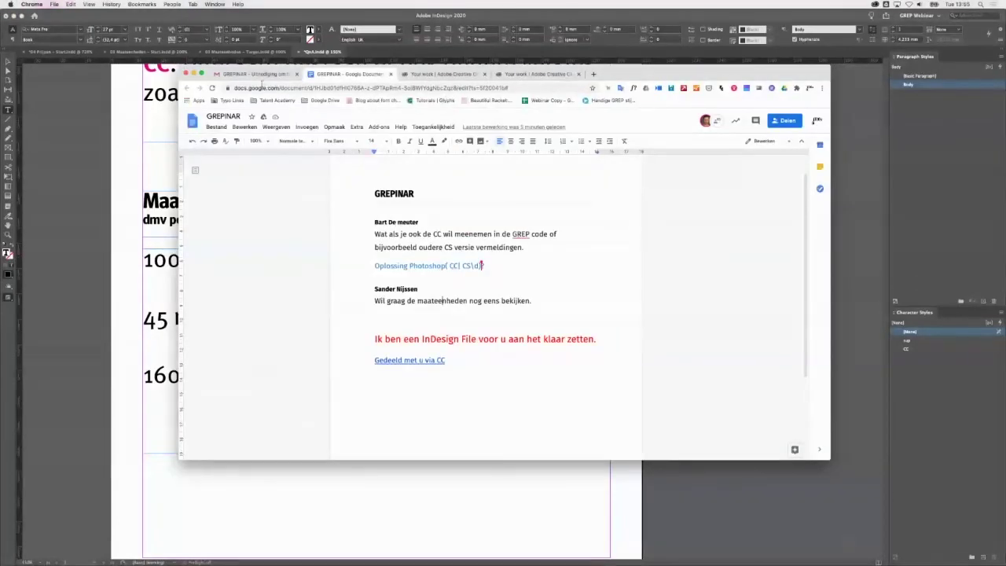
key(super+Tab)
click(59, 51)
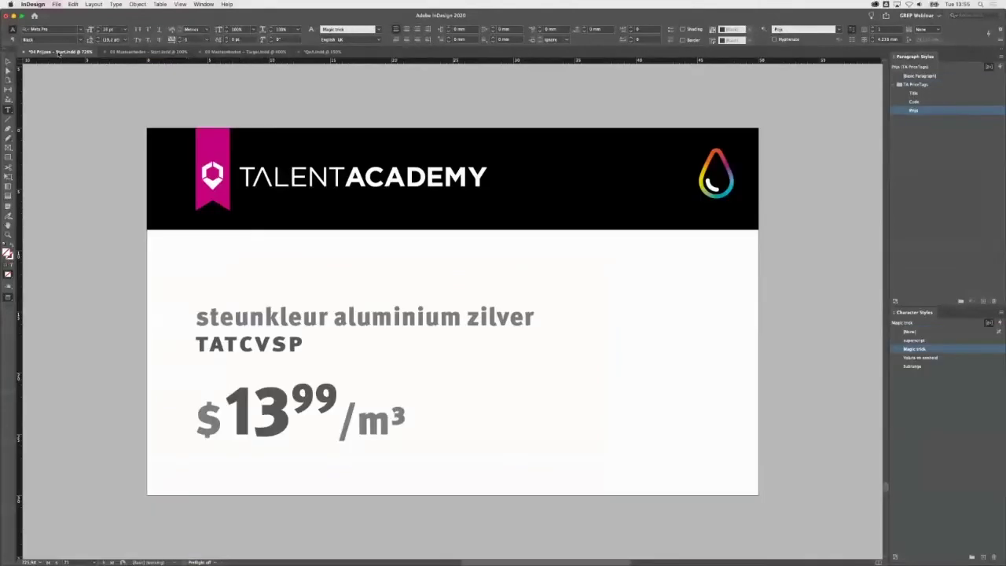
click(149, 52)
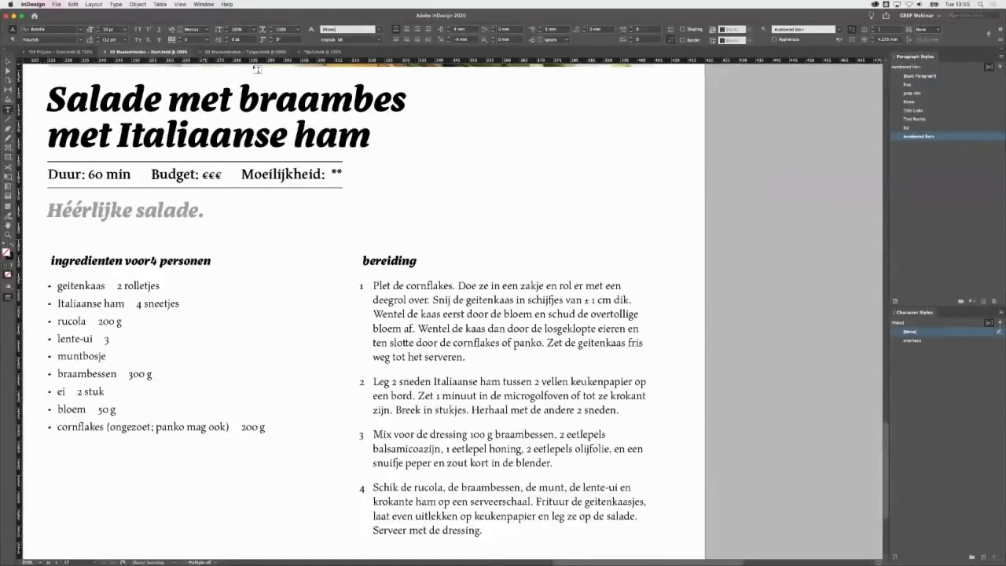
Switch to Finder and open 01 Woorden markeren - Start.indd from the GREP Webinar Files folder.
key(super+Tab)
key(super+Tab)
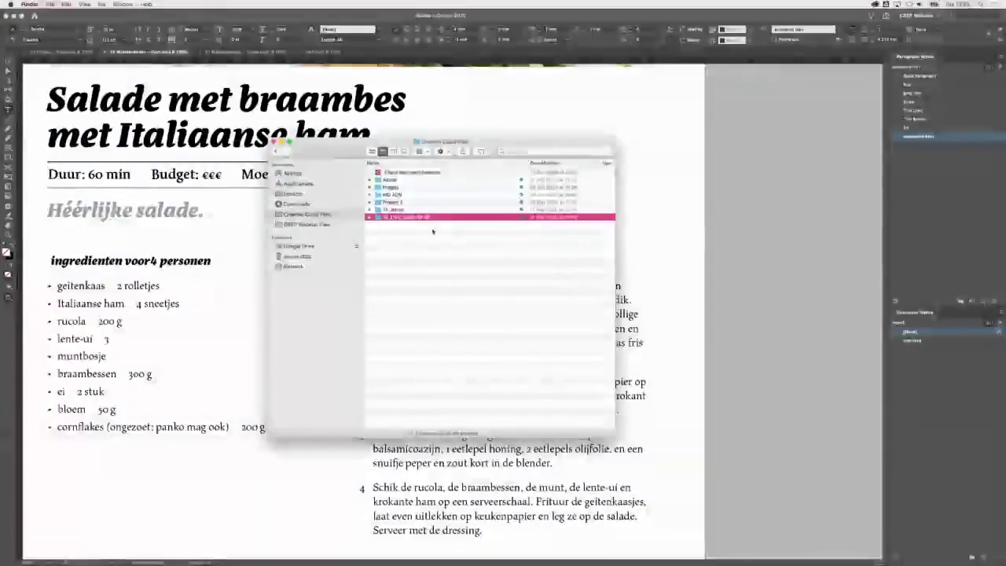
click(296, 203)
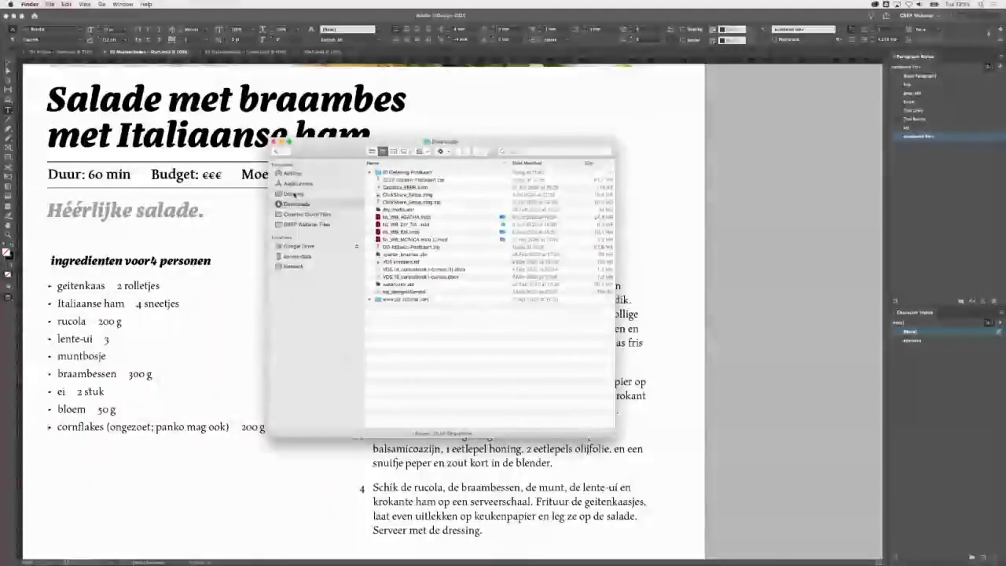
click(303, 224)
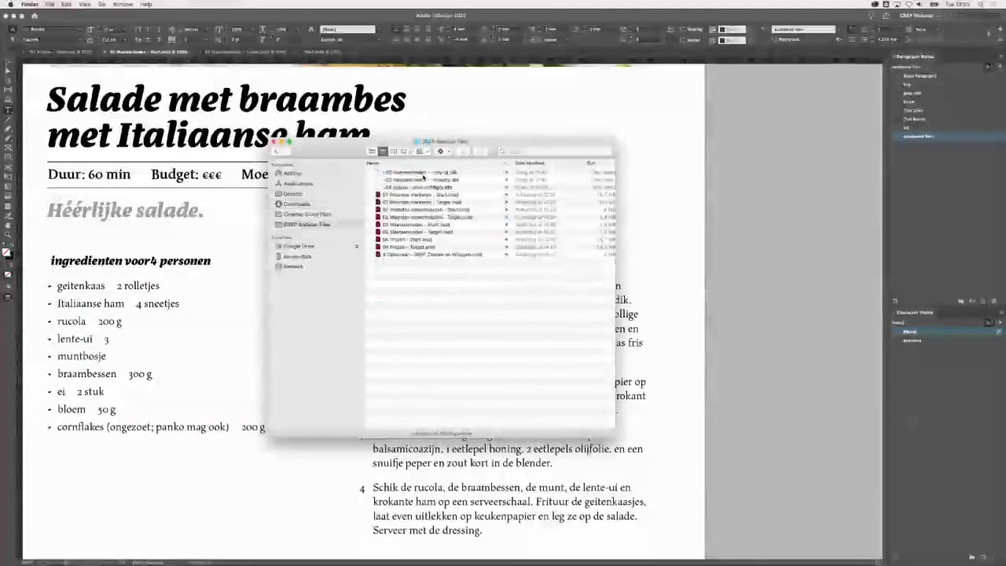
click(432, 195)
key(Down)
key(Down)
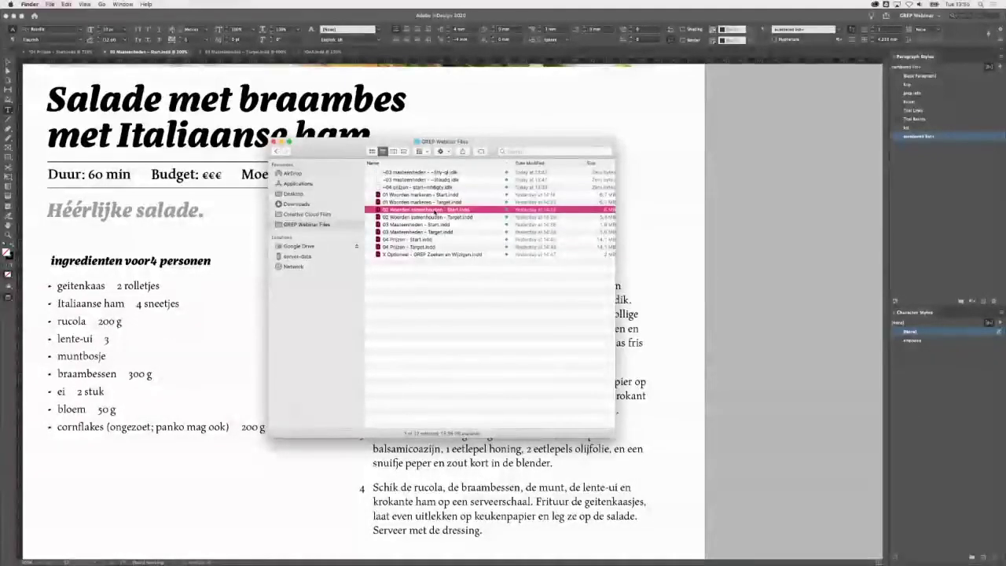
key(super+o)
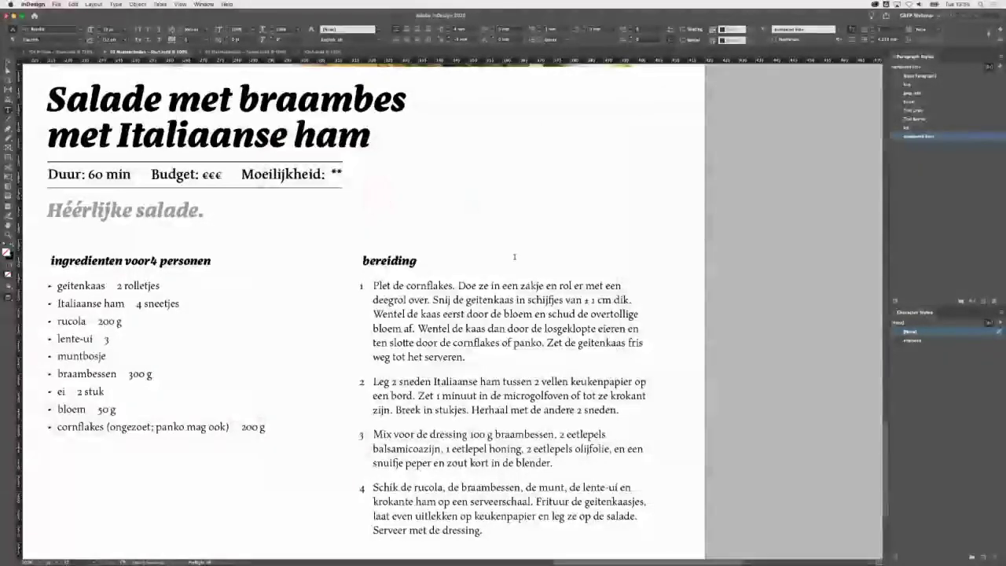
scroll(665, 248, up, 2)
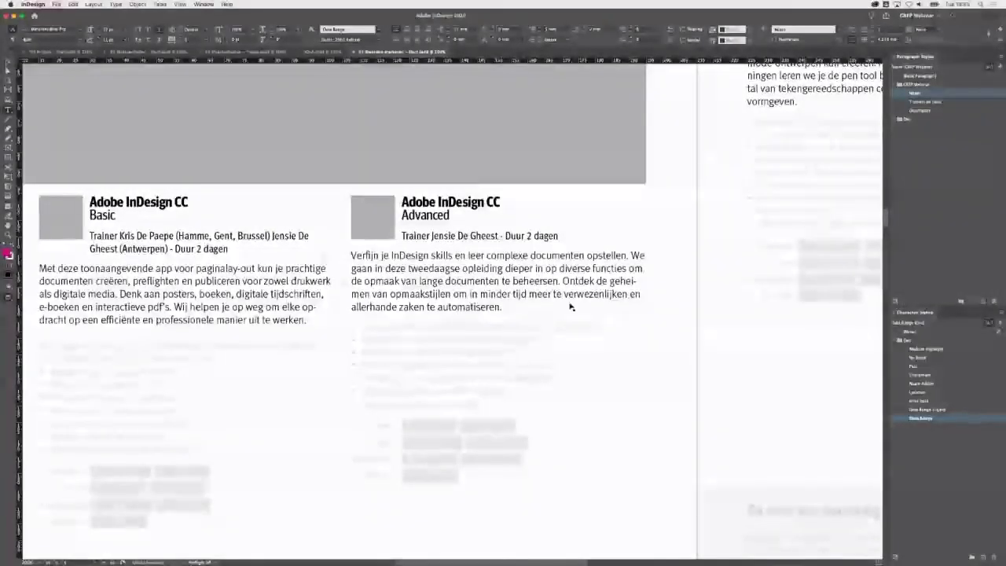
Open 01 Woorden markeren - Target.indd from Finder and view its Adobe InDesign CC course descriptions up close.
key(super+Tab)
click(449, 211)
key(super+Tab)
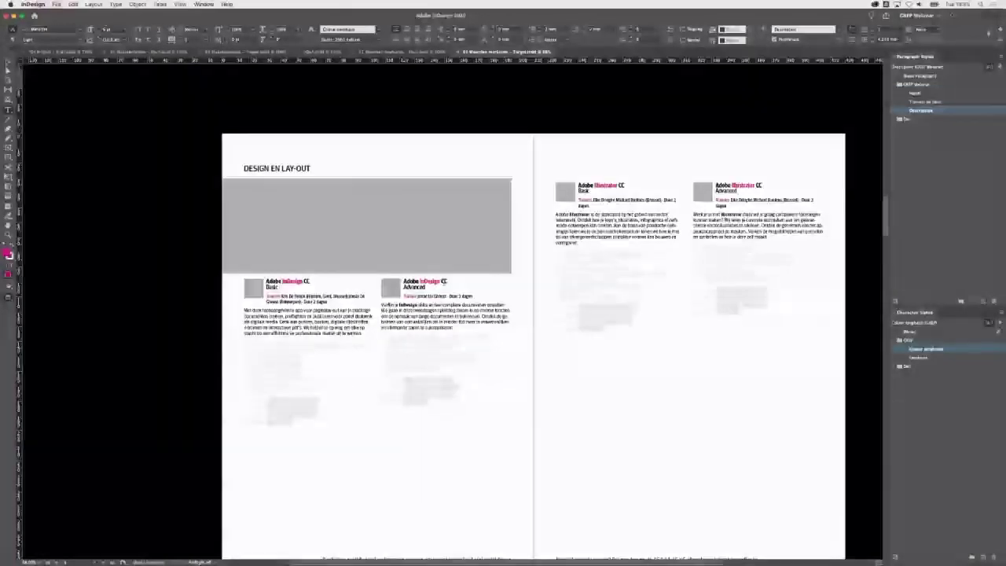
scroll(437, 293, up, 3)
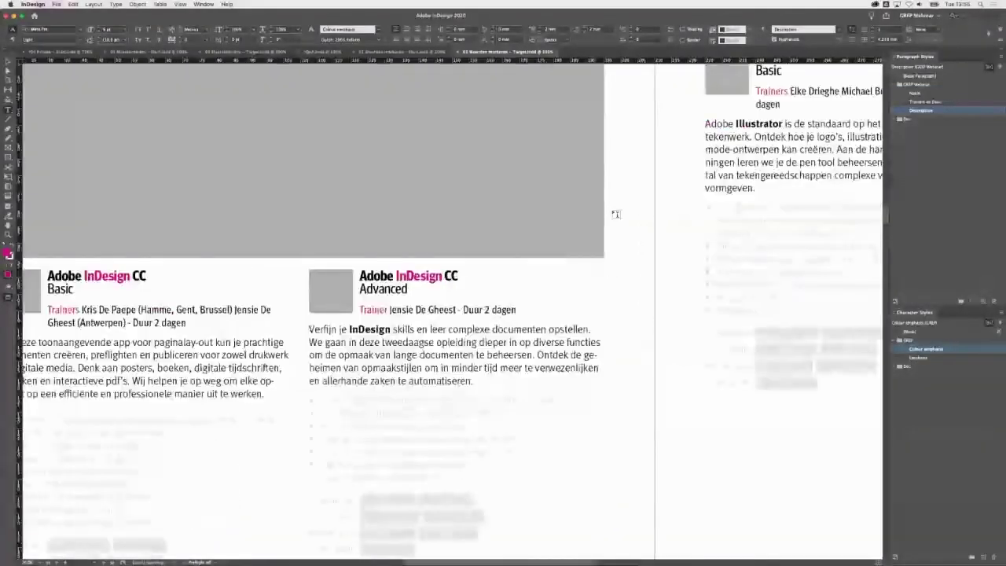
Add a text frame containing \b([Ii]n[Dd]esign|[Pp]hotoshop)(\sCC|\sCS)?\s\d+.?\d+?\b near the page top and reposition it just above the grey image.
scroll(617, 207, up, 3)
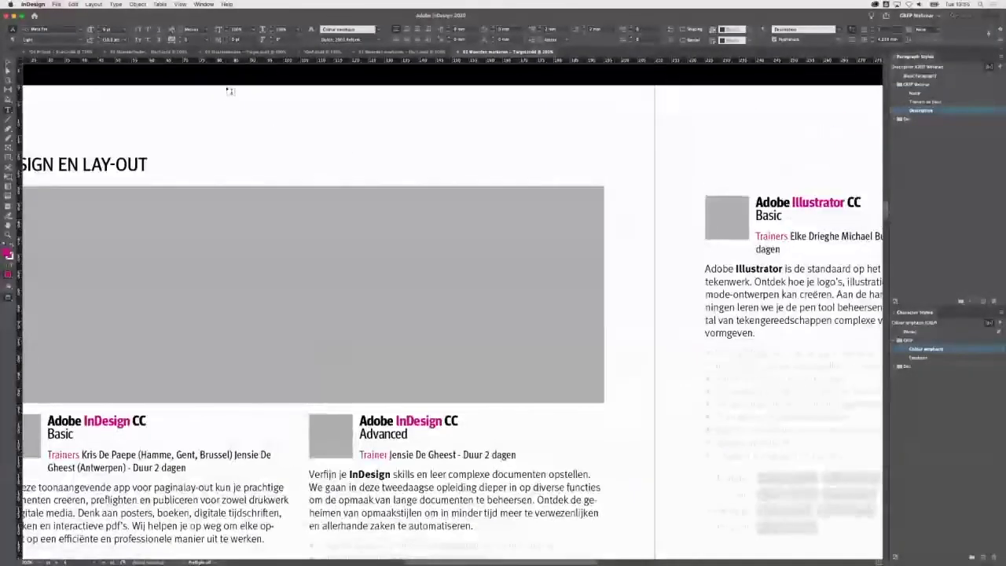
drag(621, 250, 226, 89)
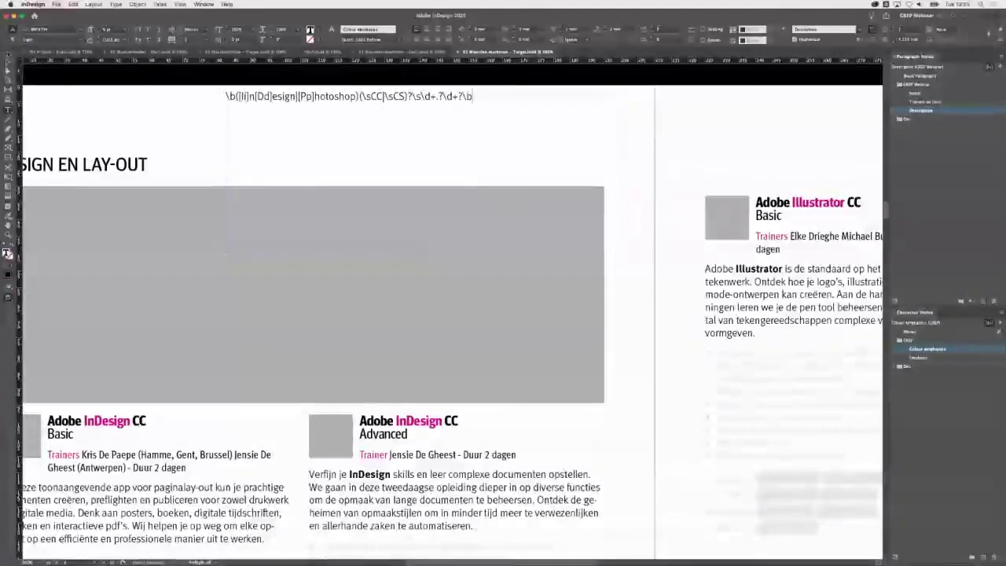
key(Escape)
drag(377, 97, 444, 147)
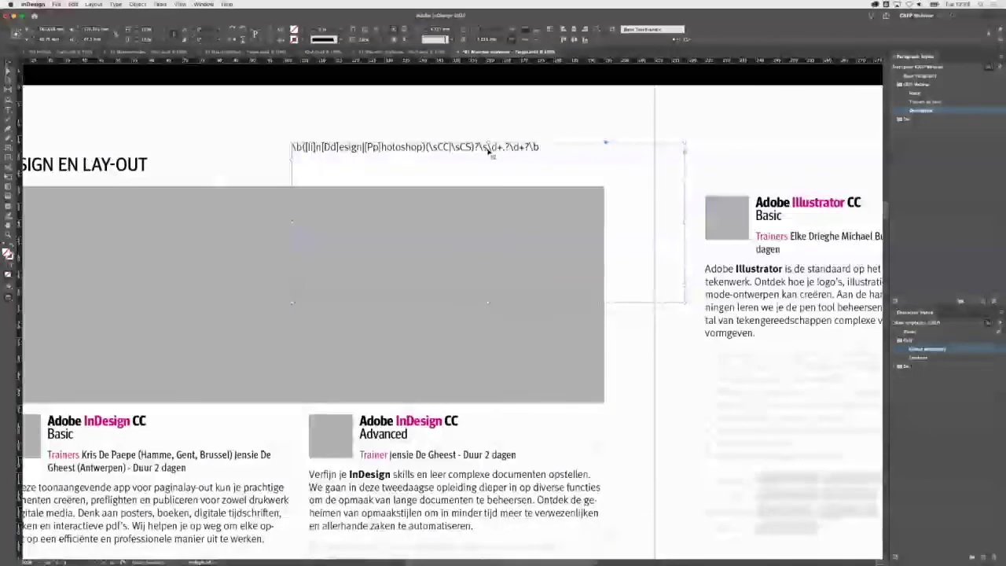
click(525, 125)
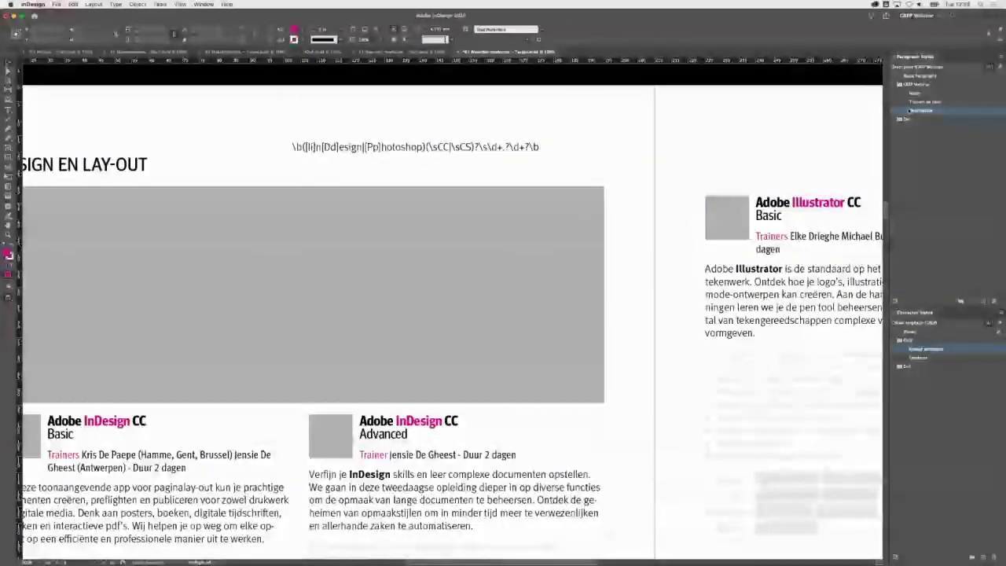
Open the Description paragraph style's GREP Style settings and view the Modifiers available for its existing expression.
right_click(906, 112)
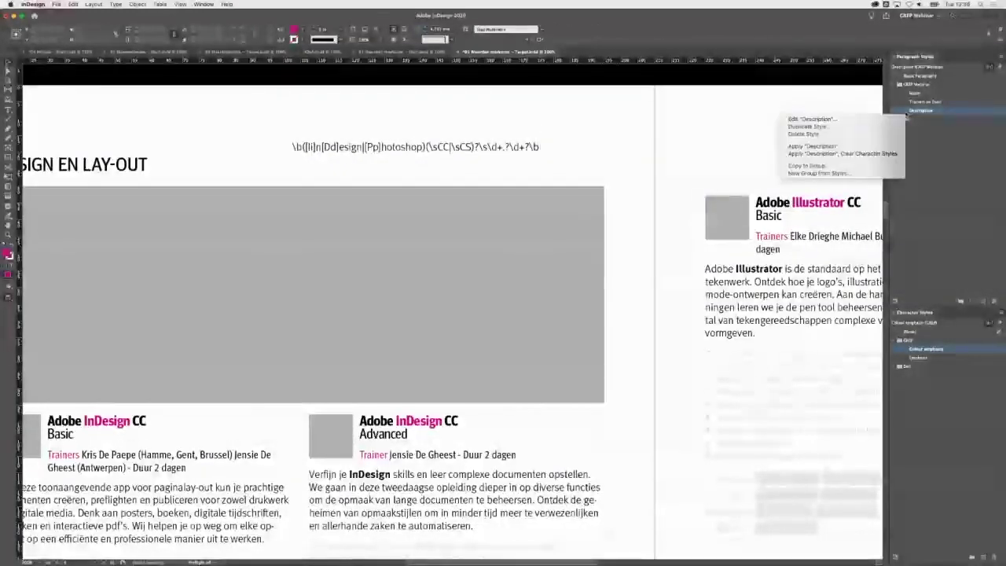
click(842, 122)
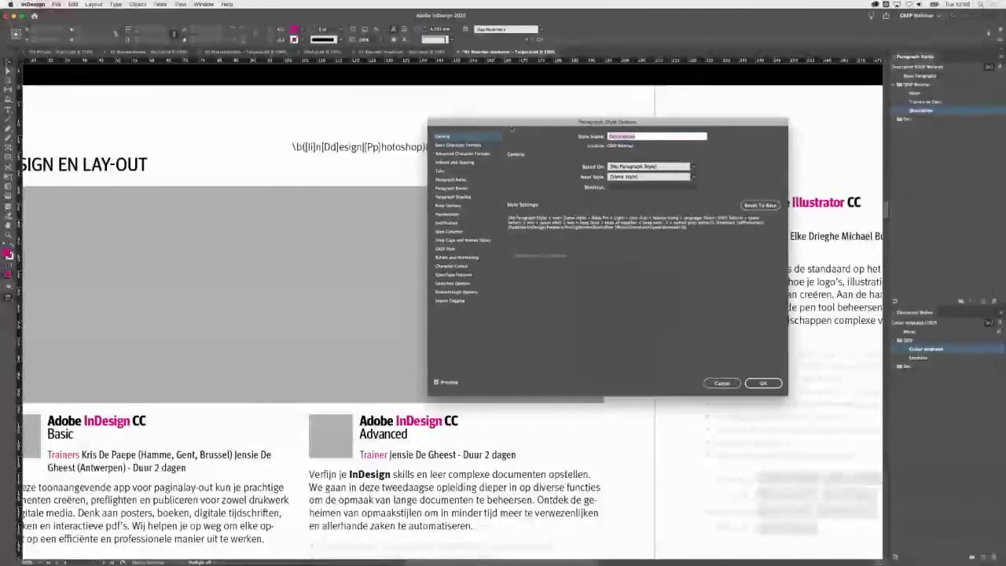
click(445, 248)
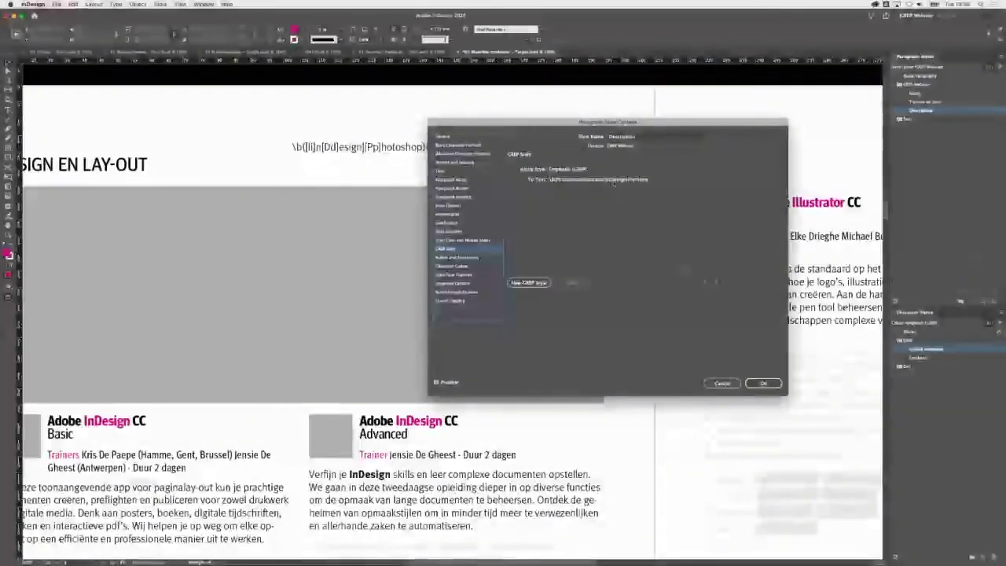
click(644, 181)
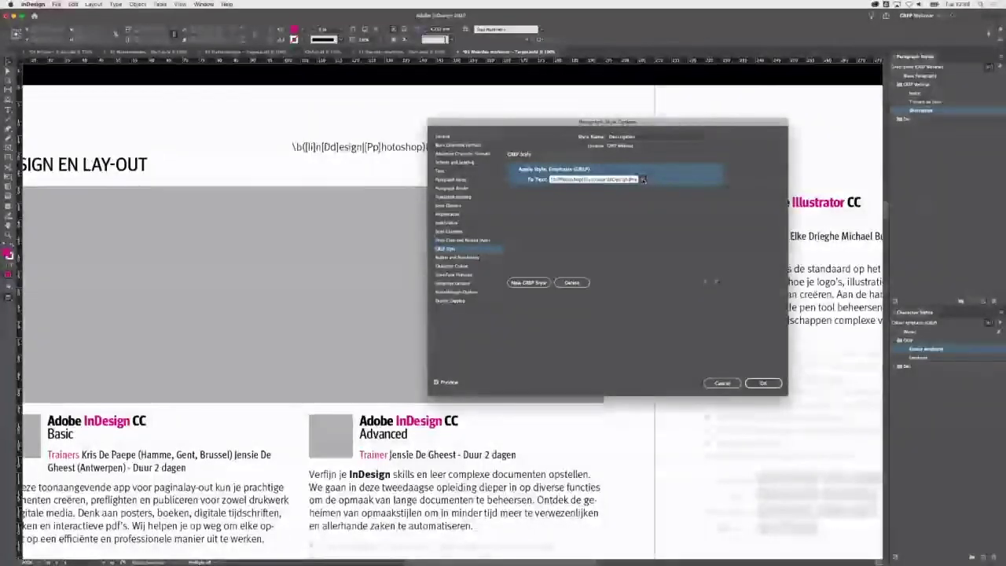
click(642, 180)
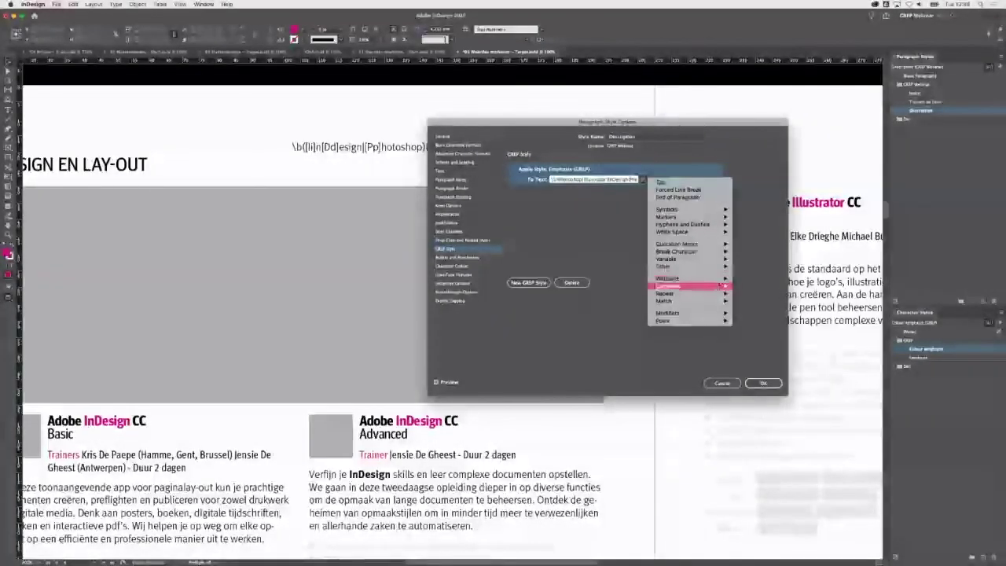
mouse_move(701, 314)
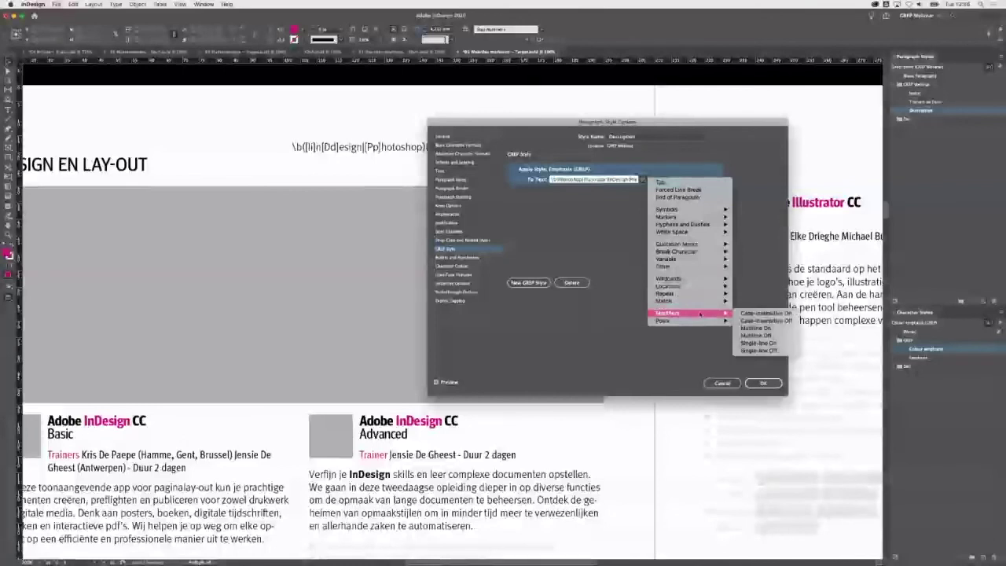